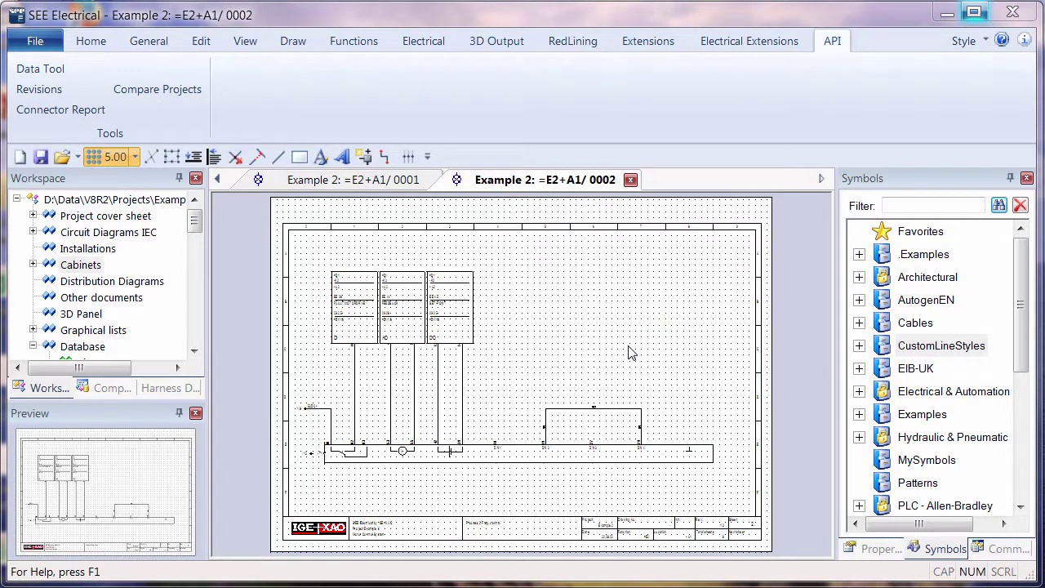
- Launch the Report Generator, saving the workspace first
click(91, 41)
click(37, 41)
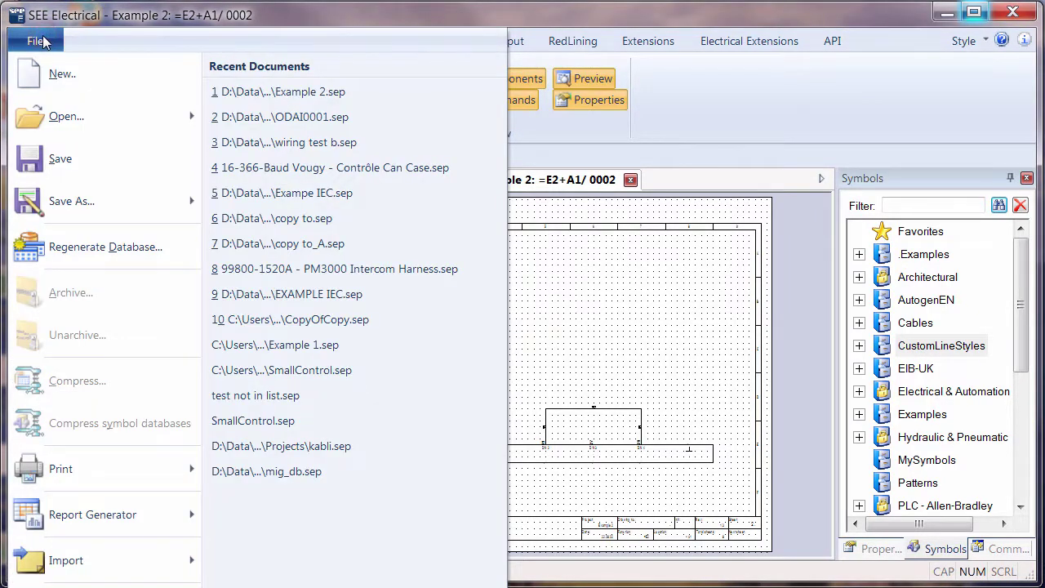
mouse_move(79, 530)
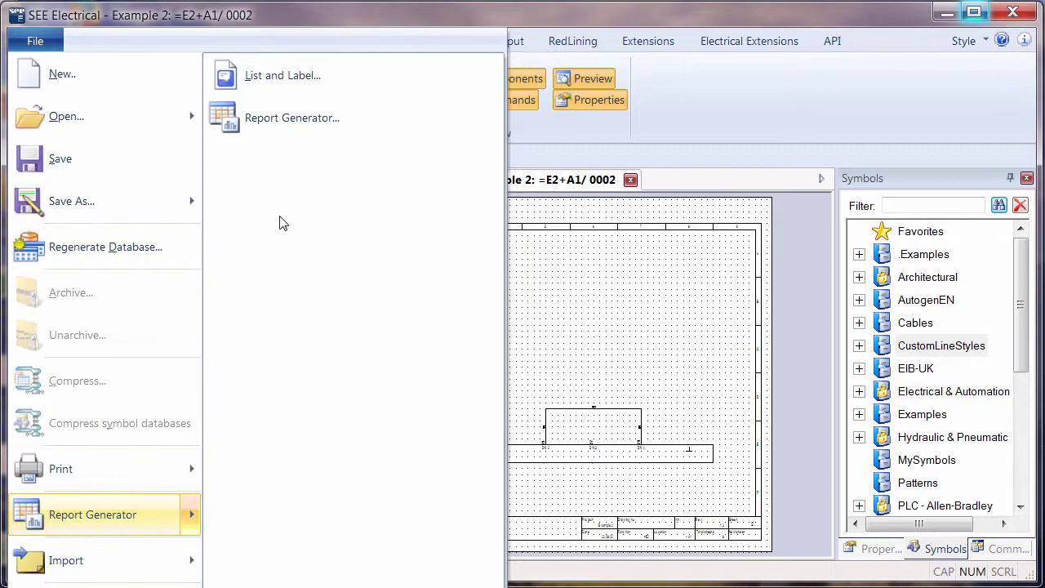
click(284, 119)
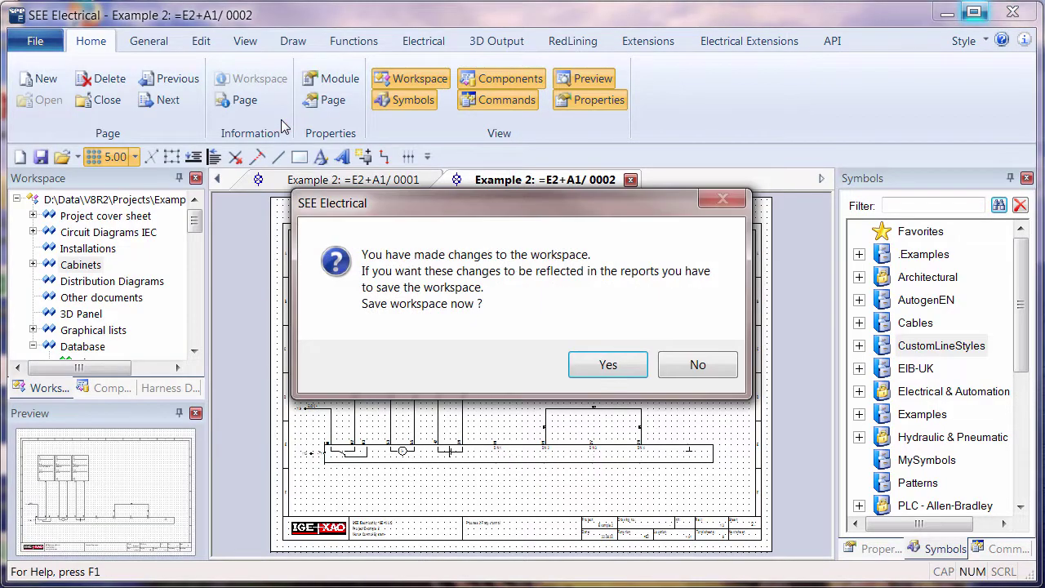
click(581, 367)
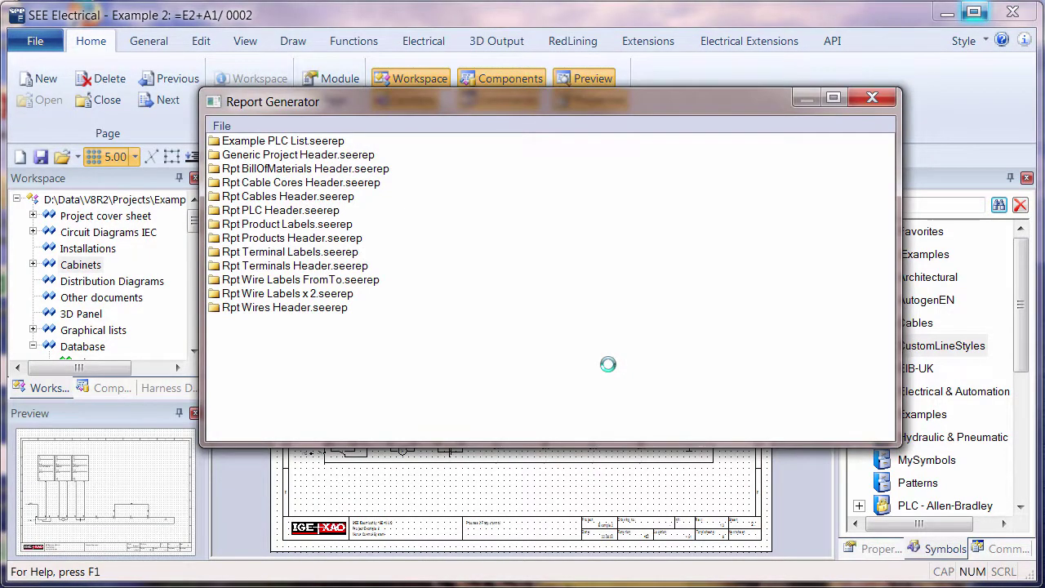
- Start a new report file named 'Component Labels'
click(220, 125)
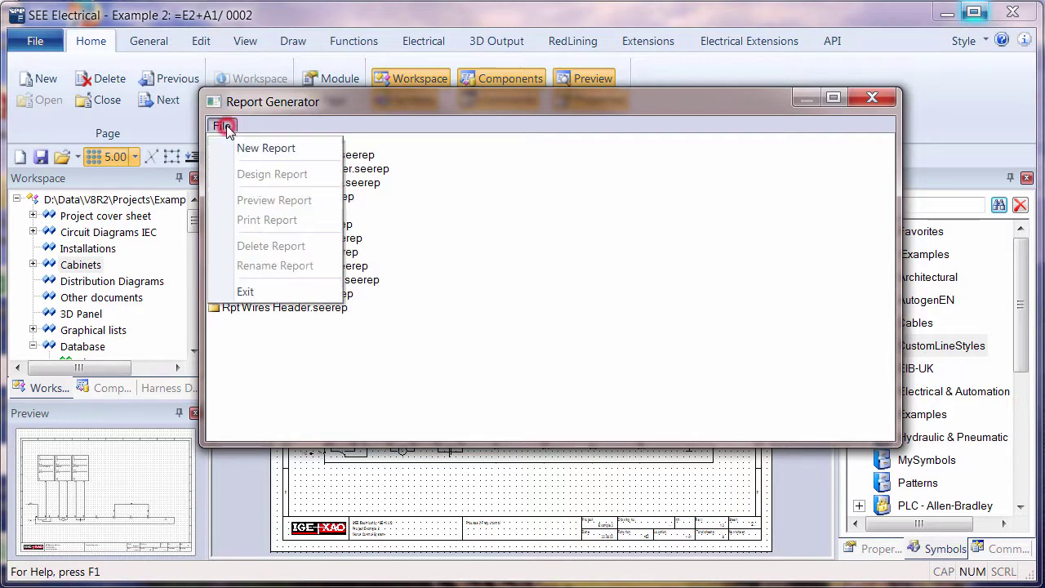
click(270, 149)
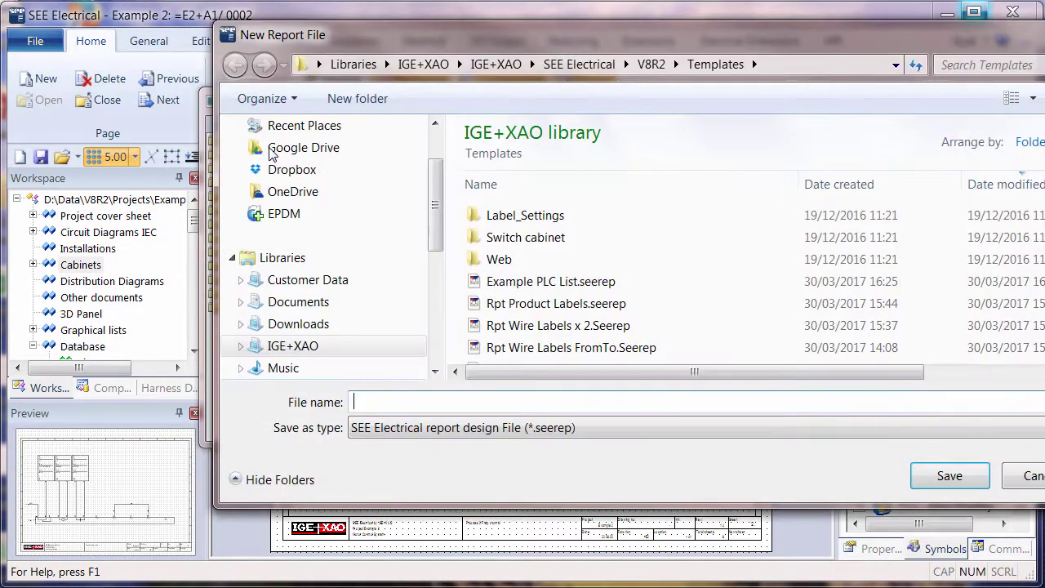
text(Component La)
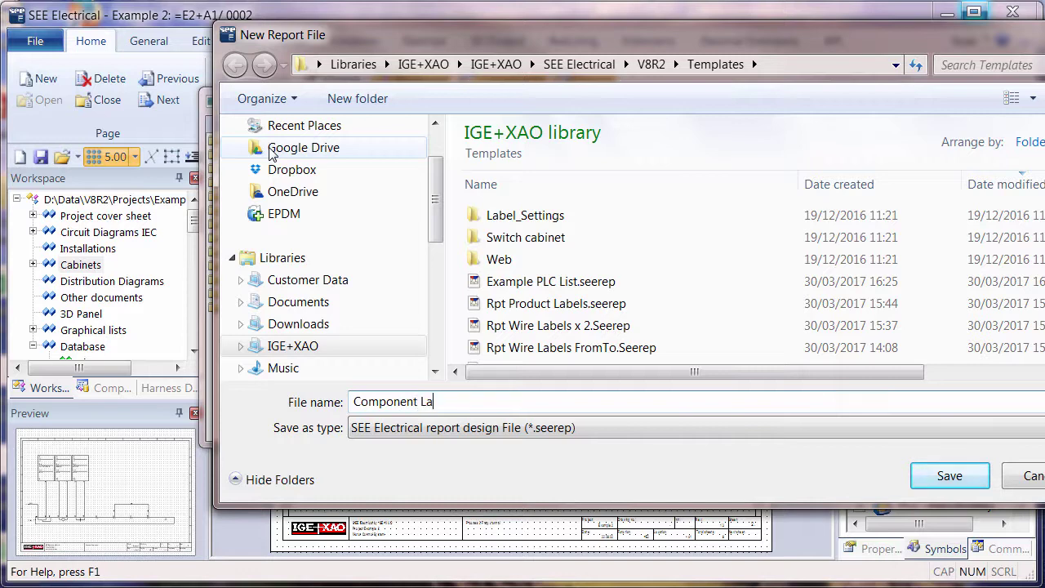
text(bels)
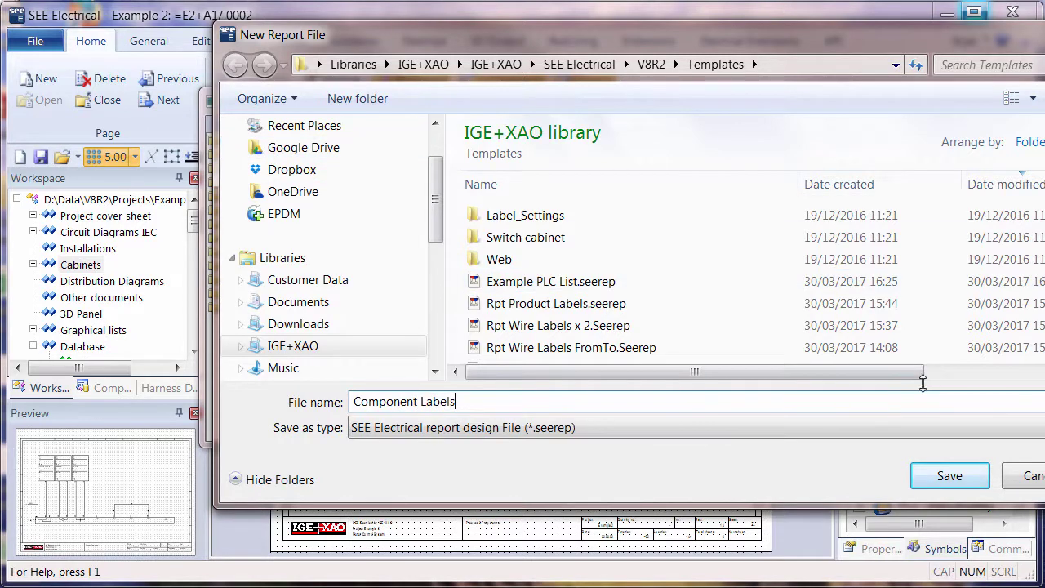
- Save the Component Labels report file with 'View, Components' as its datasource
click(948, 476)
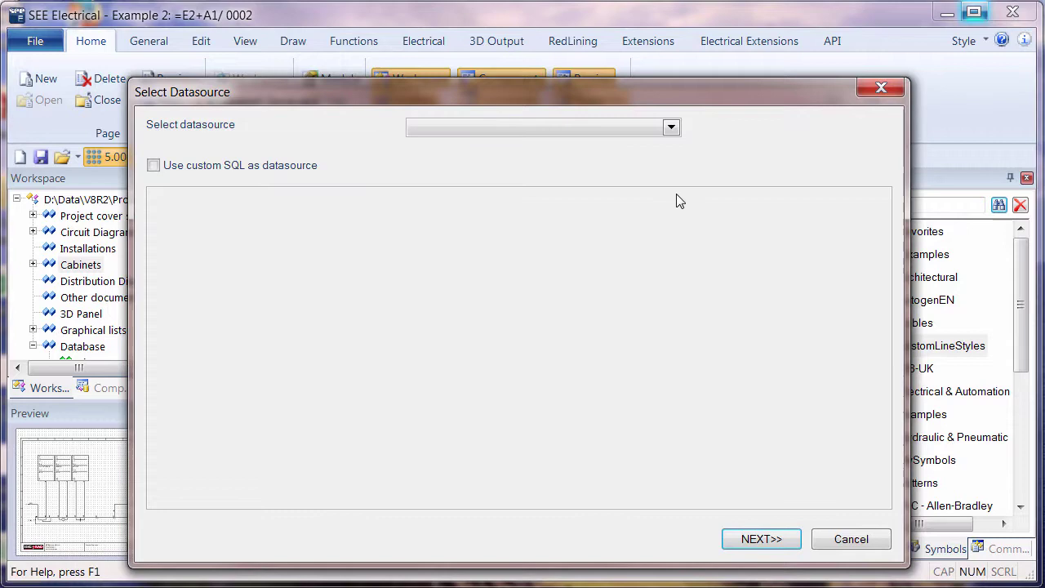
click(671, 128)
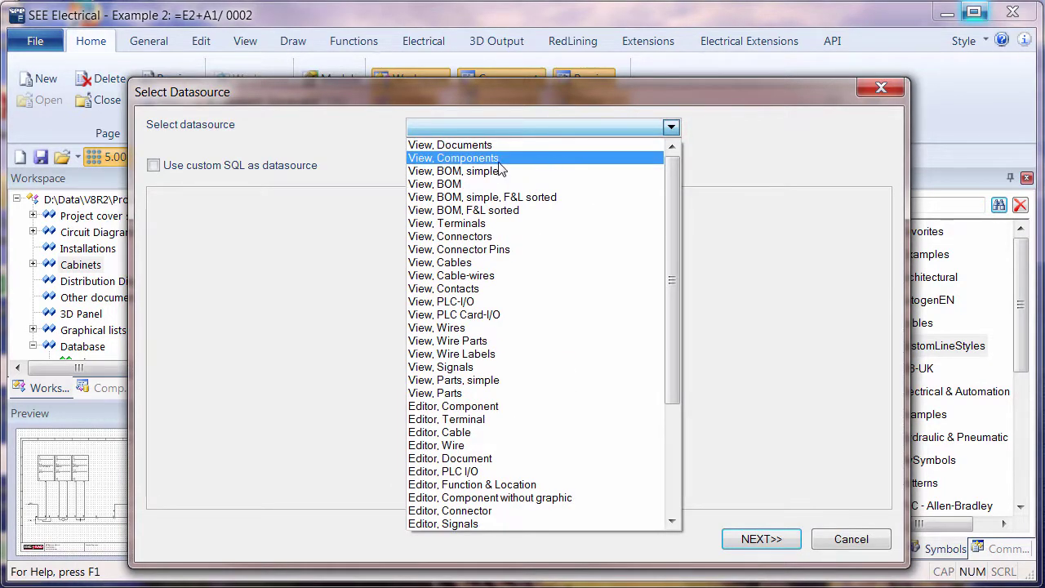
click(496, 159)
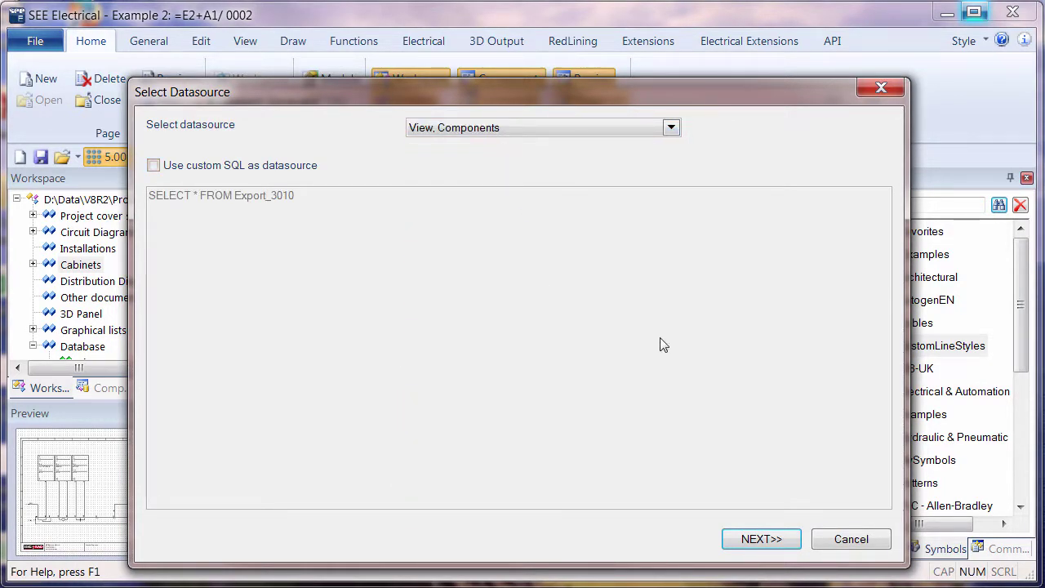
click(767, 540)
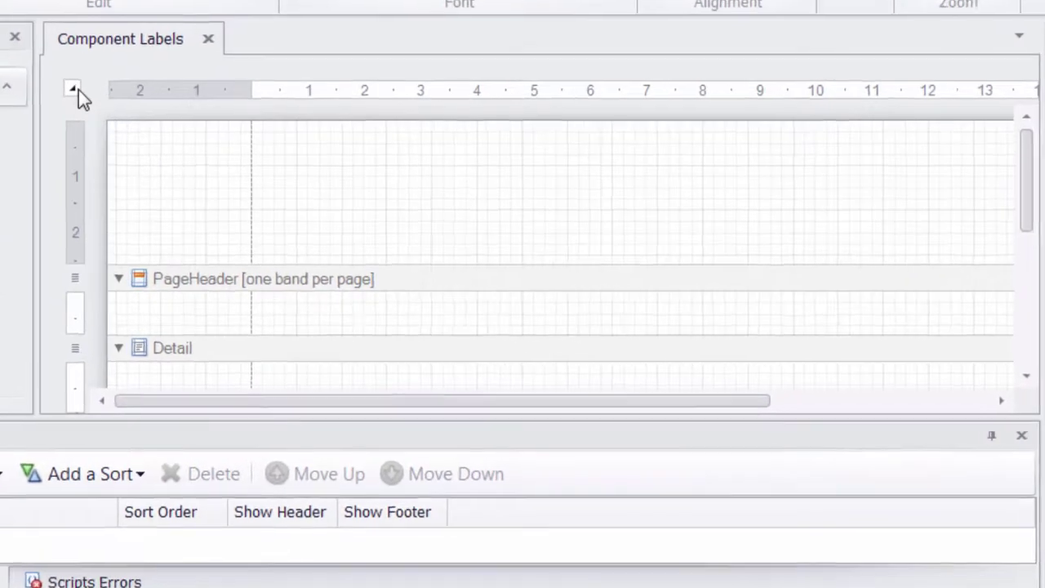
- Set the report's Data Member to Table through its smart tag
click(165, 197)
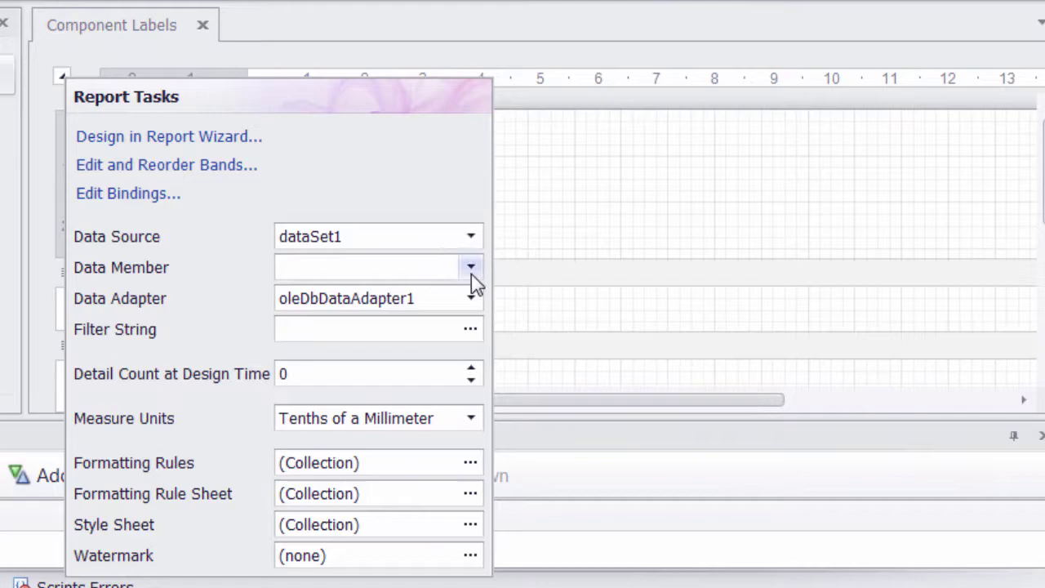
click(471, 271)
click(366, 325)
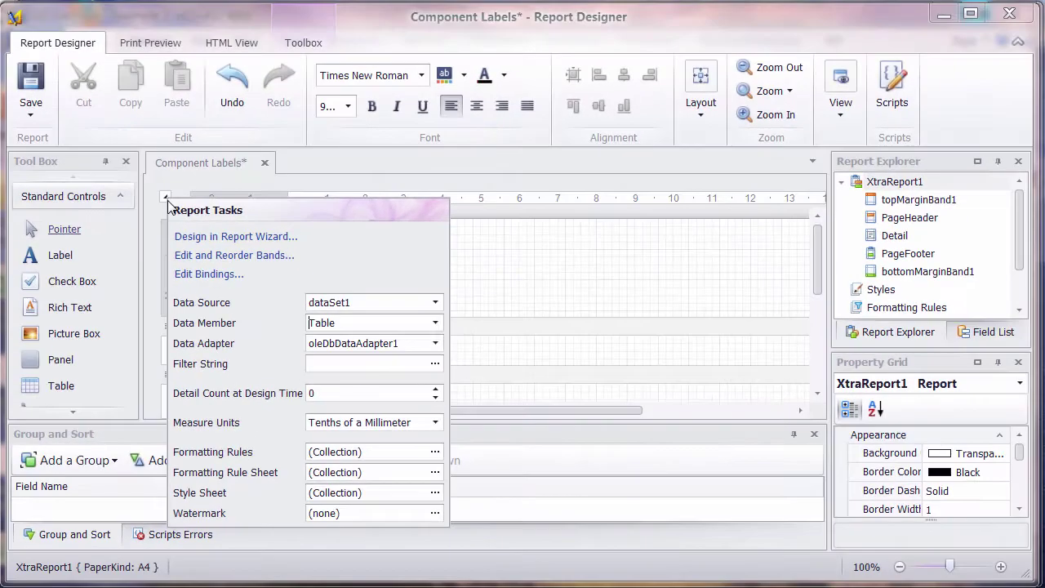
click(63, 76)
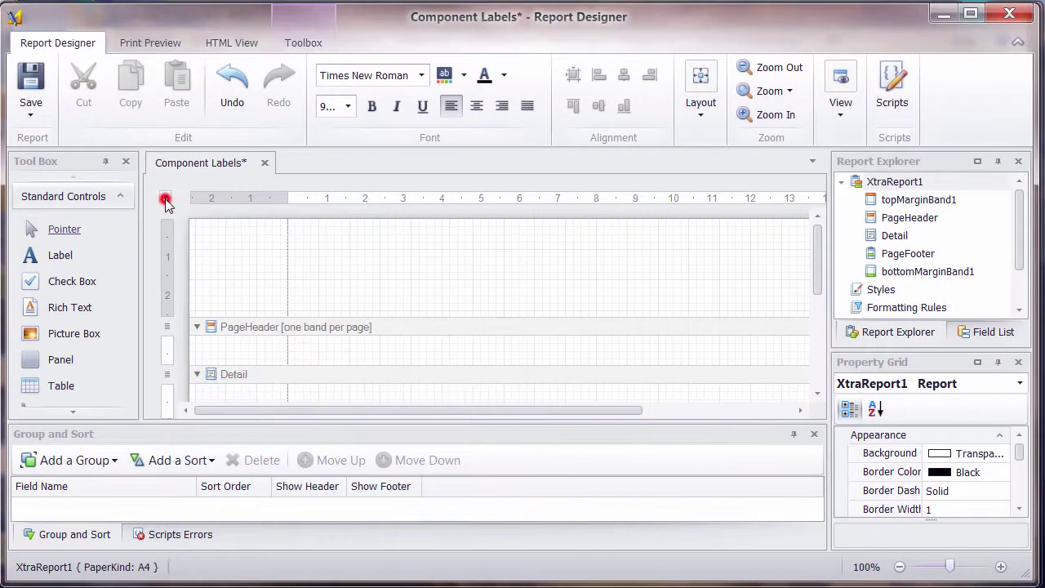
click(359, 254)
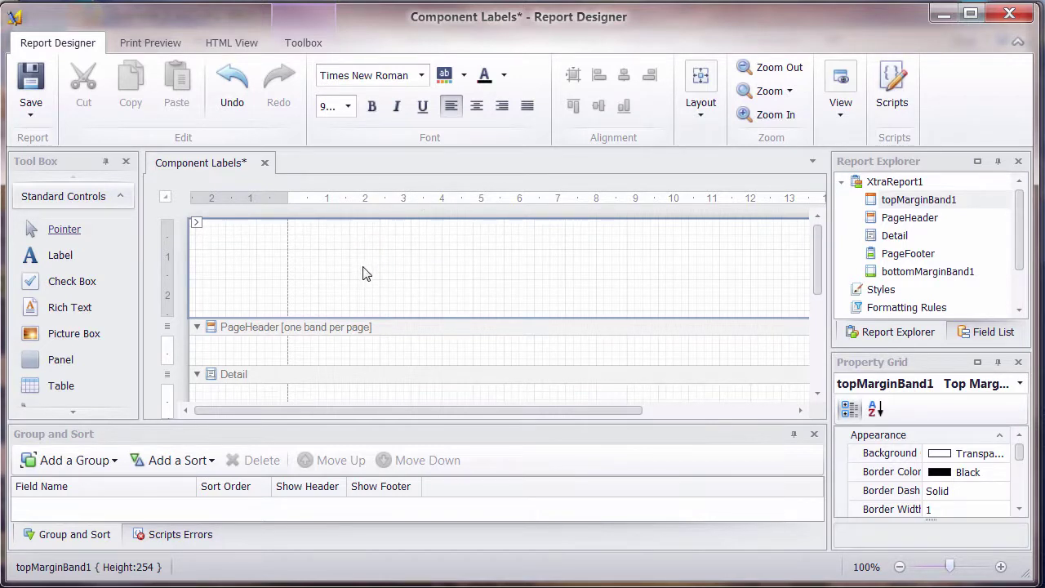
- In the Report Wizard, make a label report using Avery standard 959002 Address Labels
right_click(166, 199)
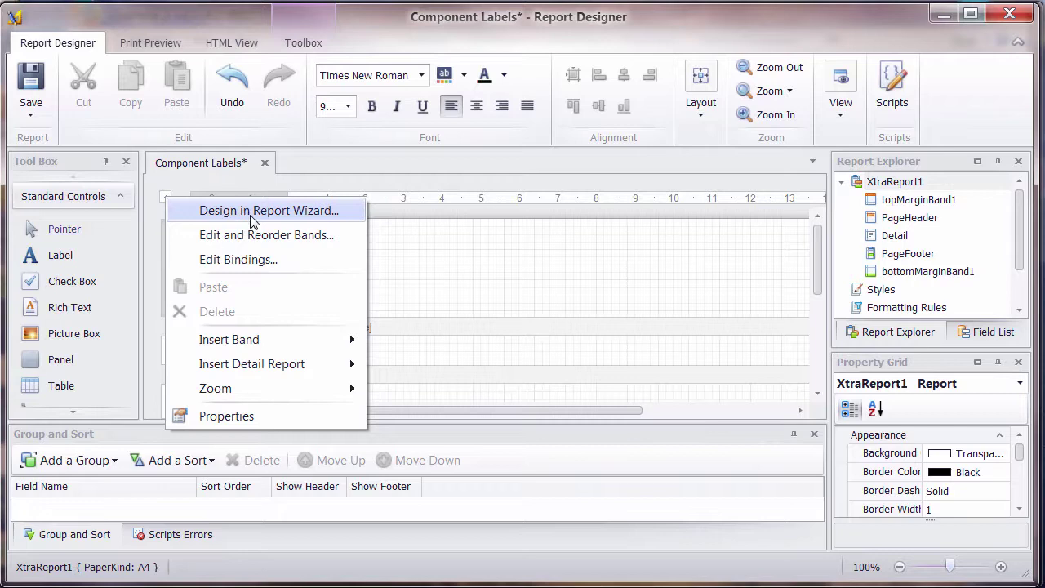
click(282, 211)
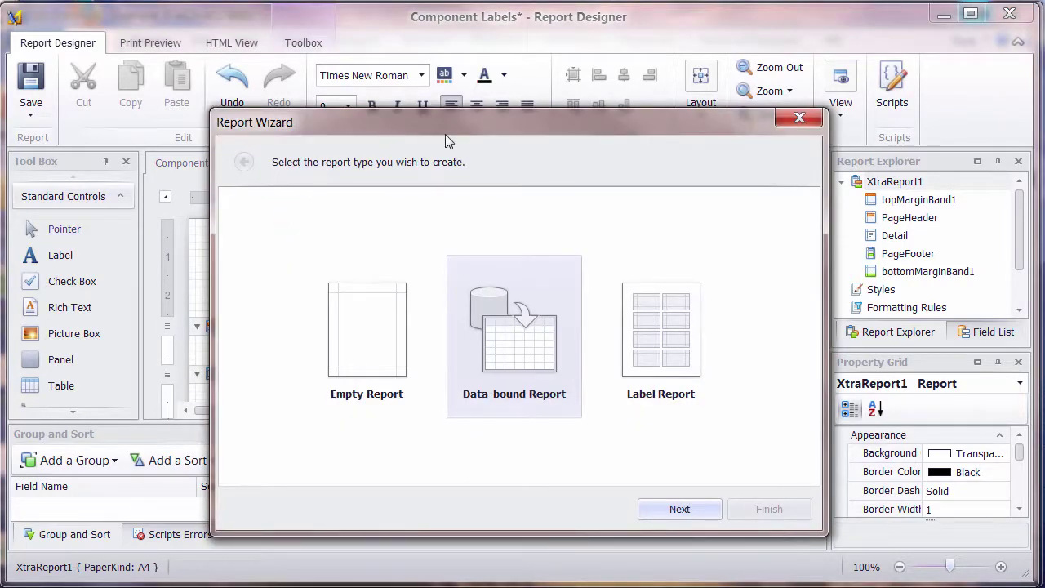
click(655, 342)
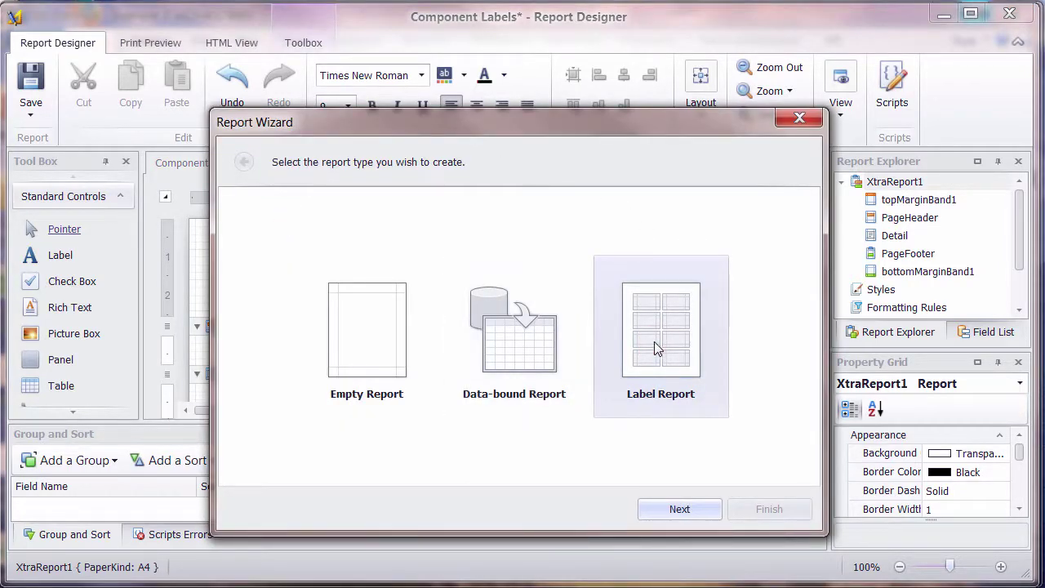
click(680, 510)
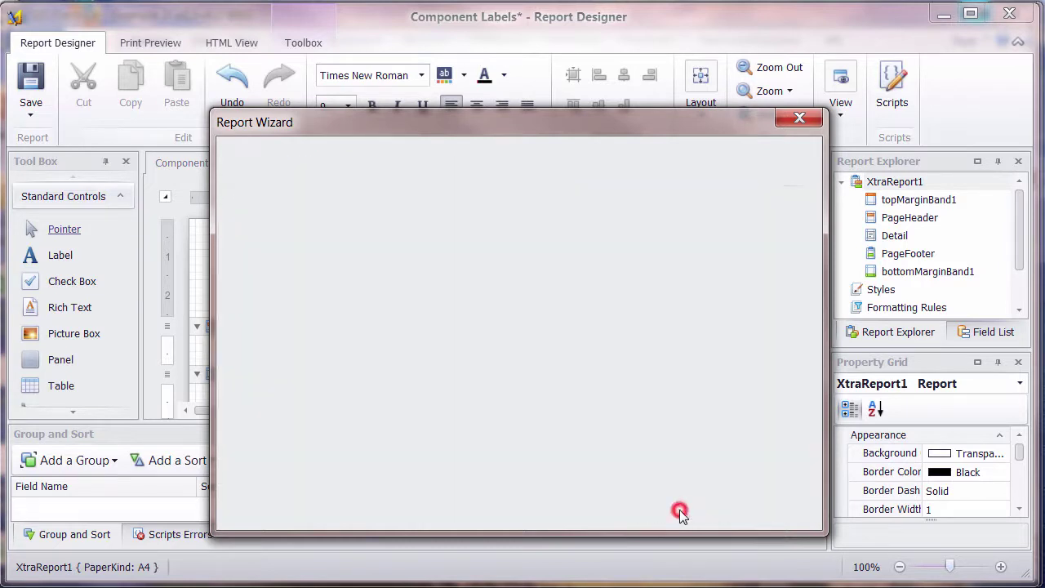
click(698, 272)
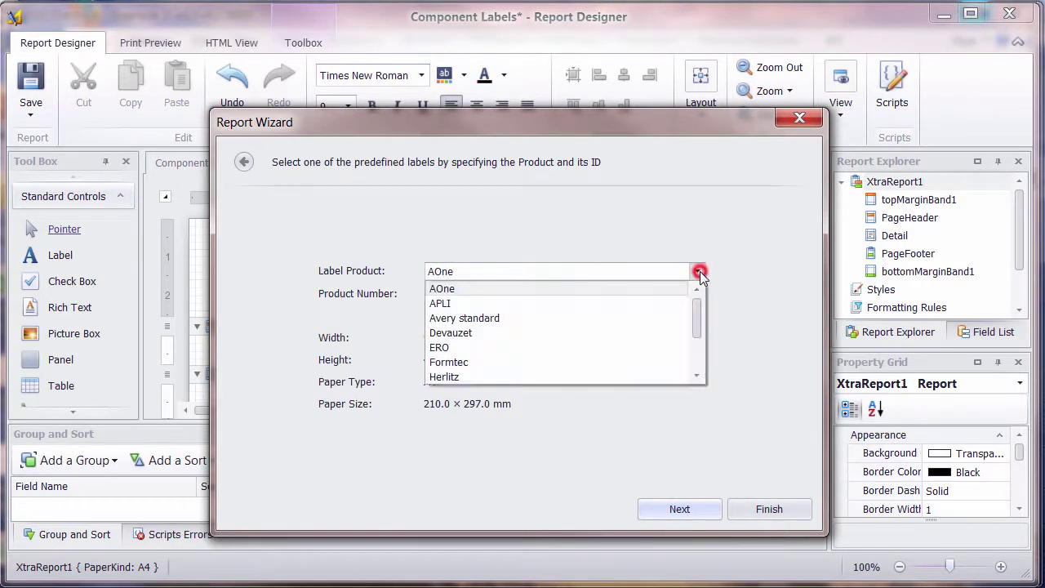
click(484, 319)
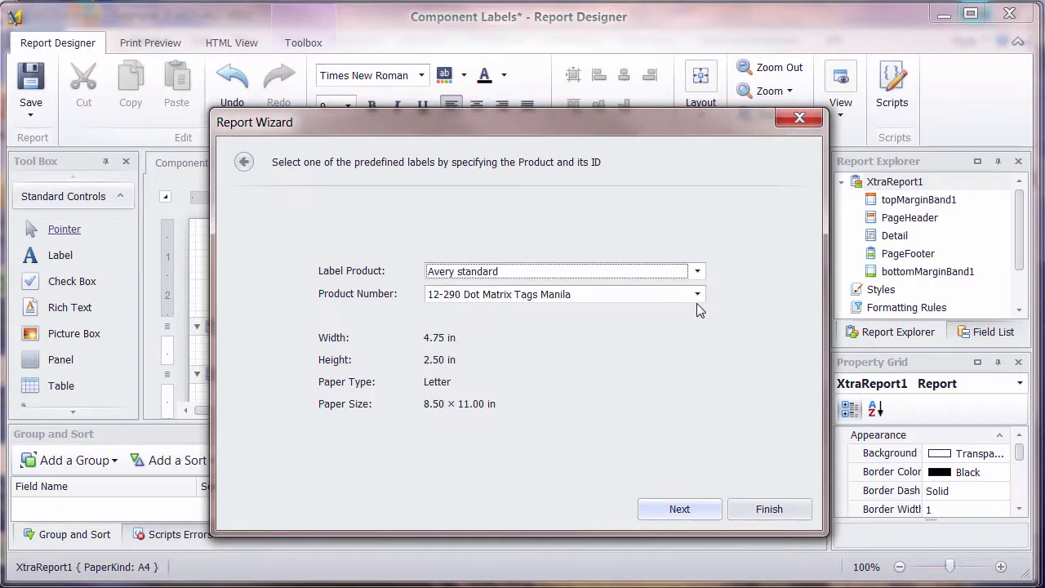
click(645, 298)
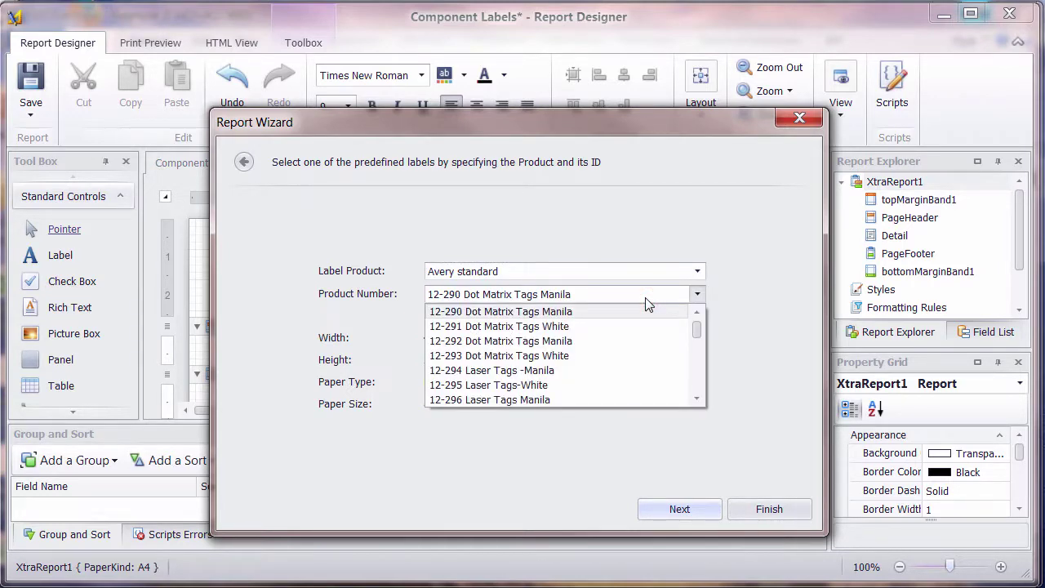
text(959001 Address Labels)
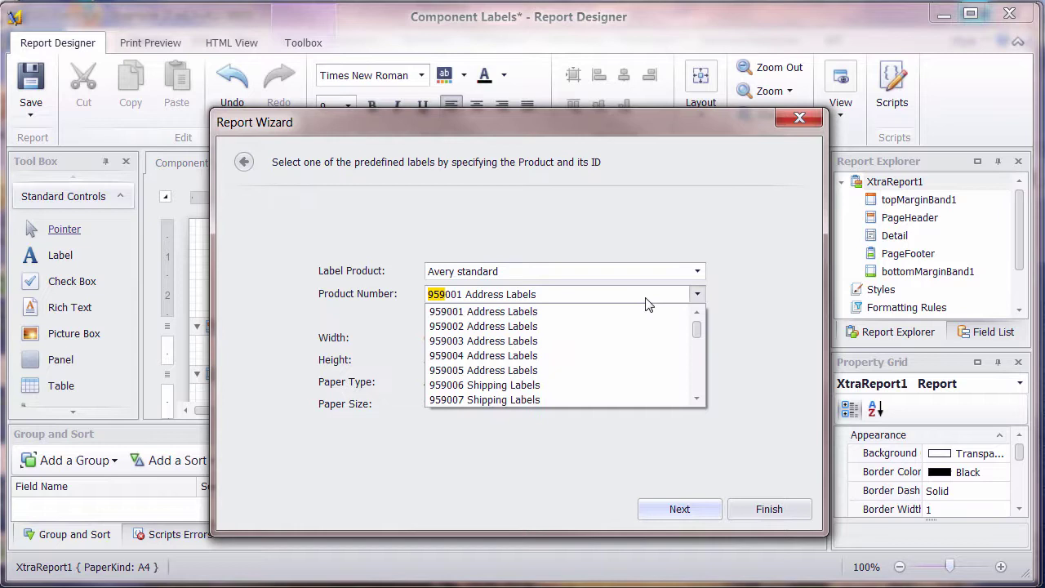
click(521, 326)
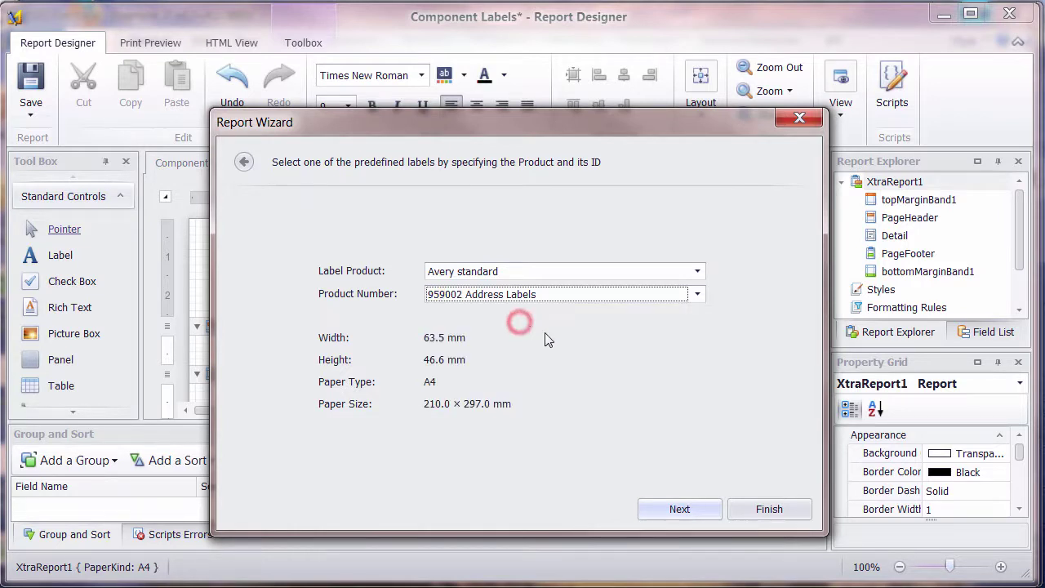
- Review the label parameters: 63.5 × 46.6 mm labels, 18 per A4 page
click(687, 509)
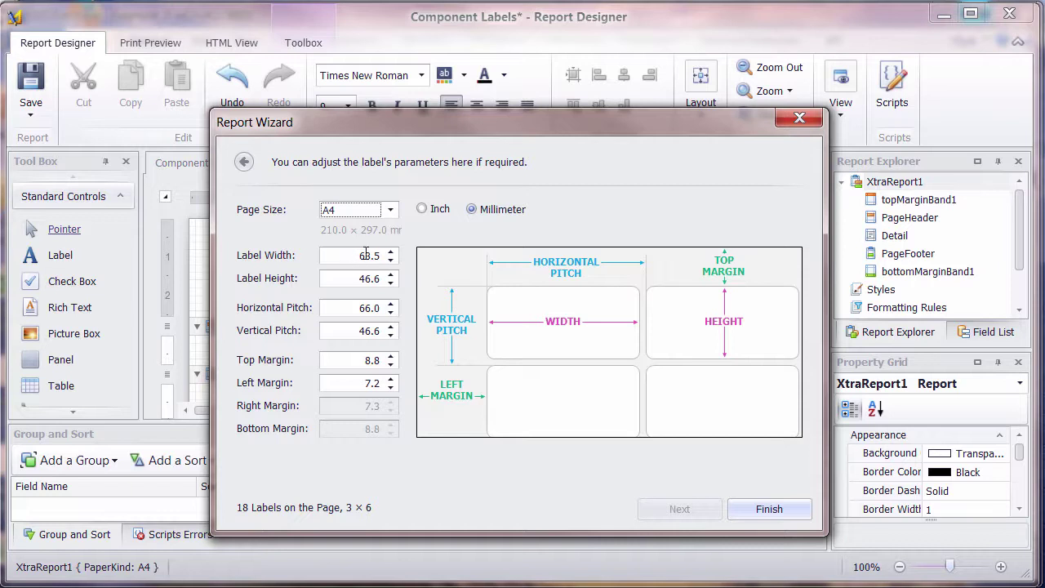
click(354, 256)
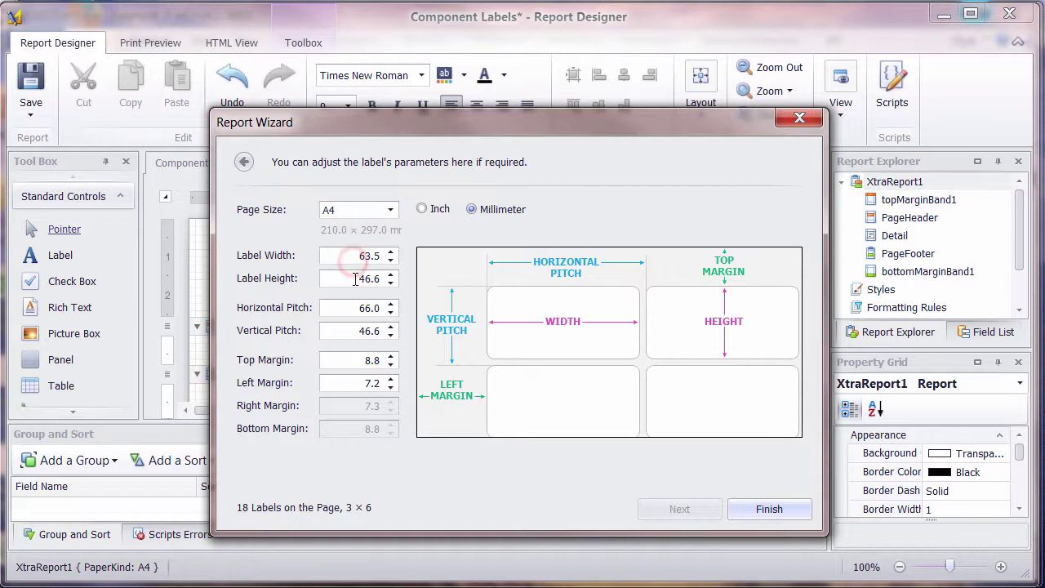
click(354, 278)
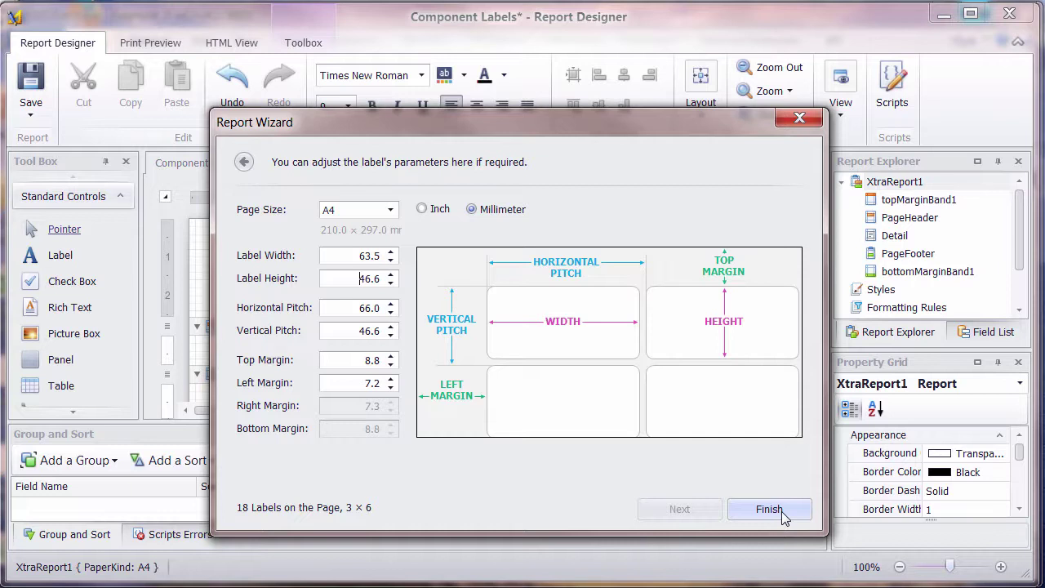
click(243, 163)
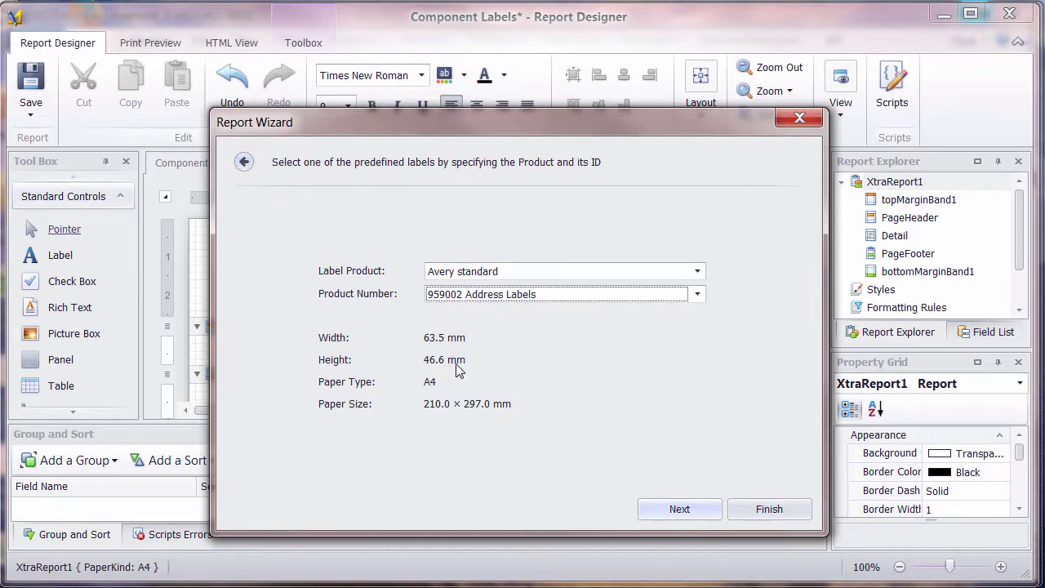
click(700, 512)
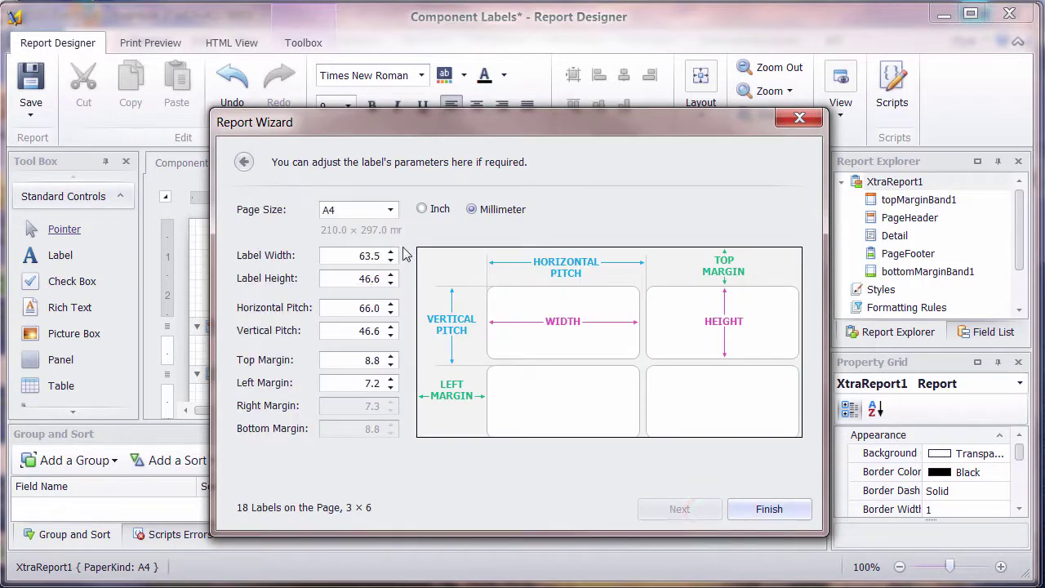
- Finish the wizard, close the Group and Sort and Scripts Errors panels, and select panel1
click(779, 515)
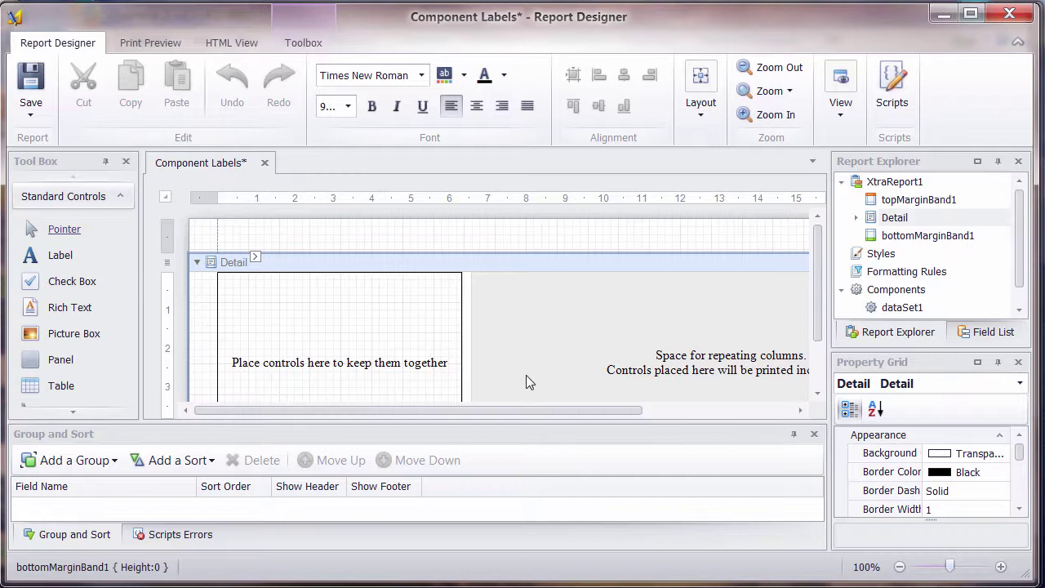
click(814, 434)
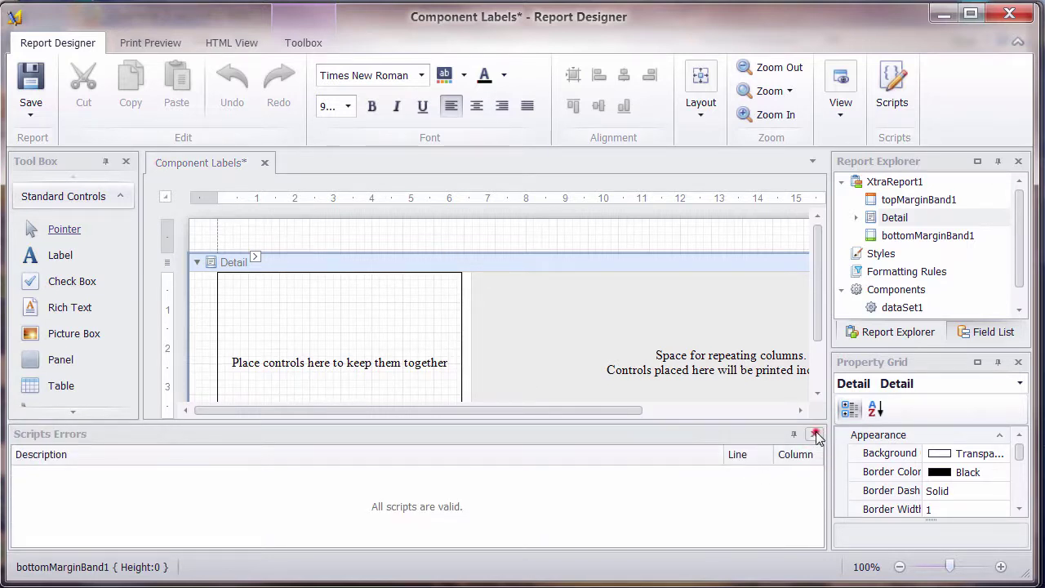
click(815, 434)
click(352, 300)
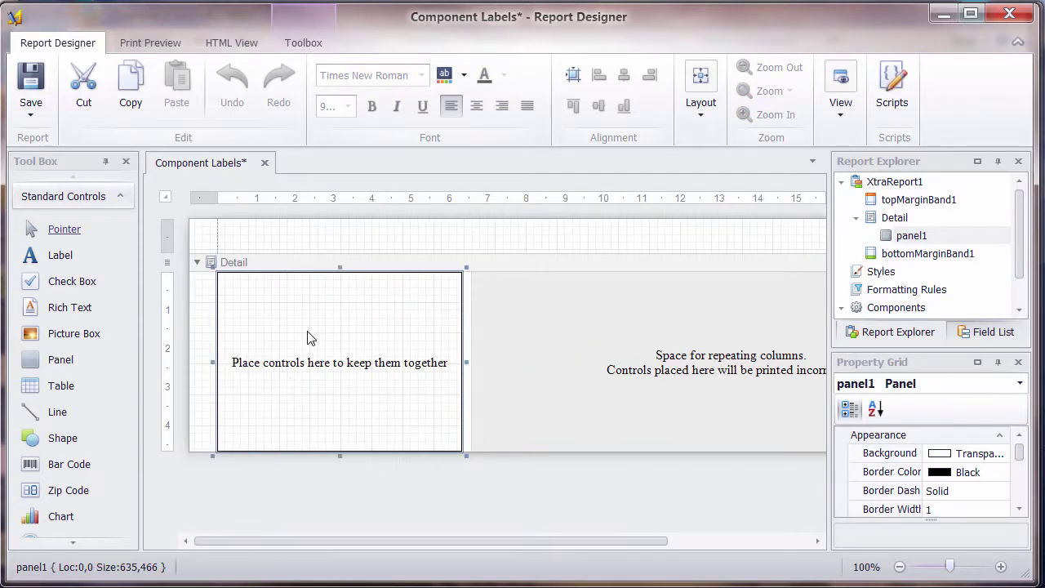
- Place Table fields 160010, 160030, 140020 and 140050 onto the label panel
click(1000, 332)
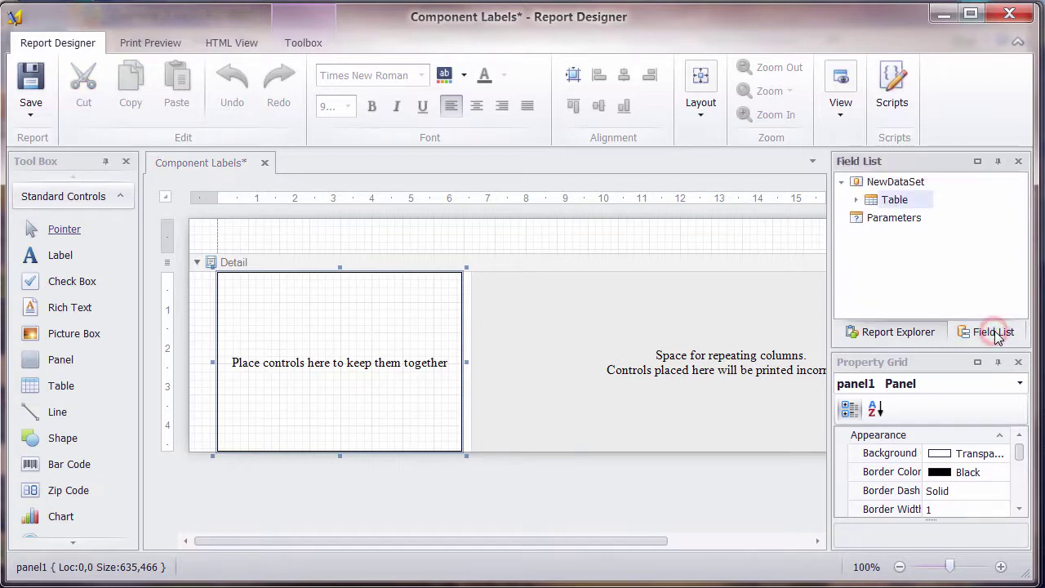
click(856, 199)
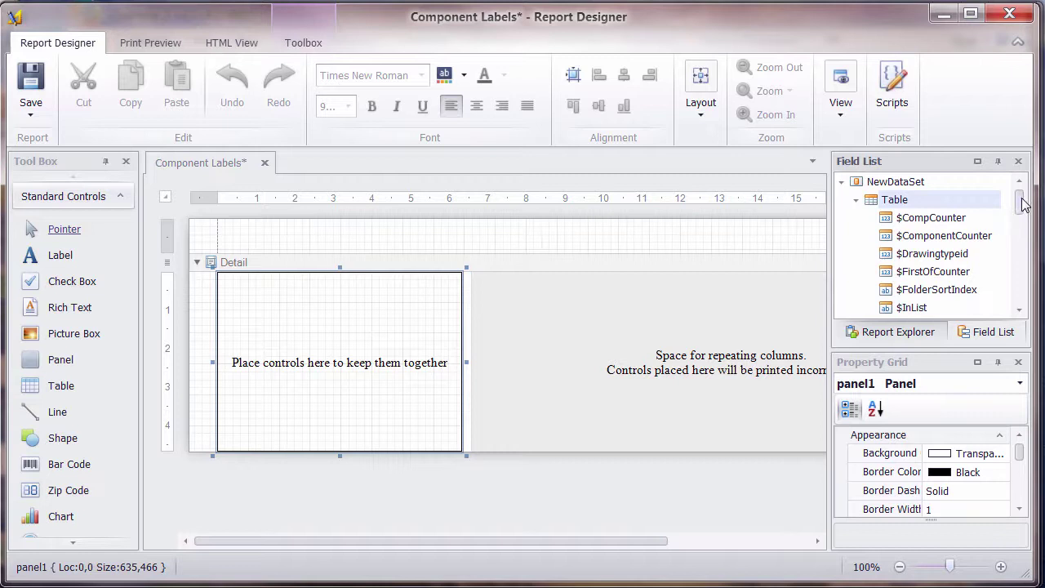
drag(1025, 204, 1025, 259)
drag(915, 271, 340, 299)
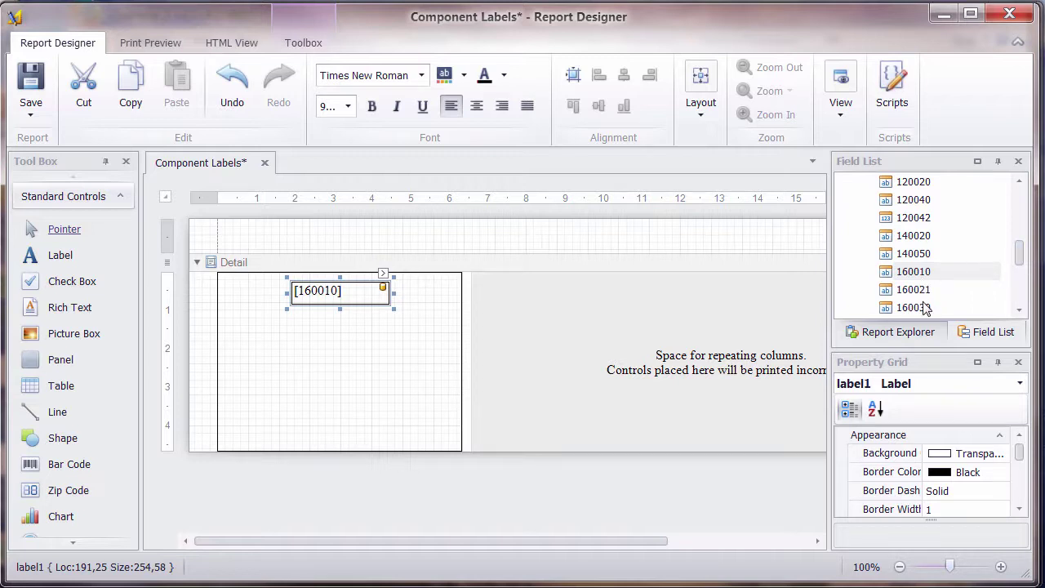
drag(924, 308, 327, 330)
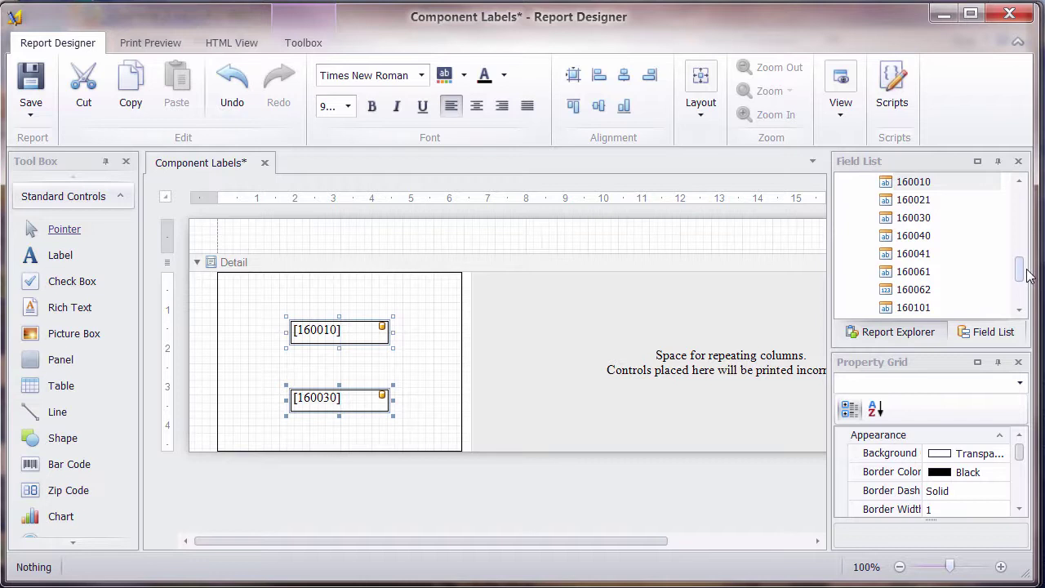
drag(1024, 274, 1022, 252)
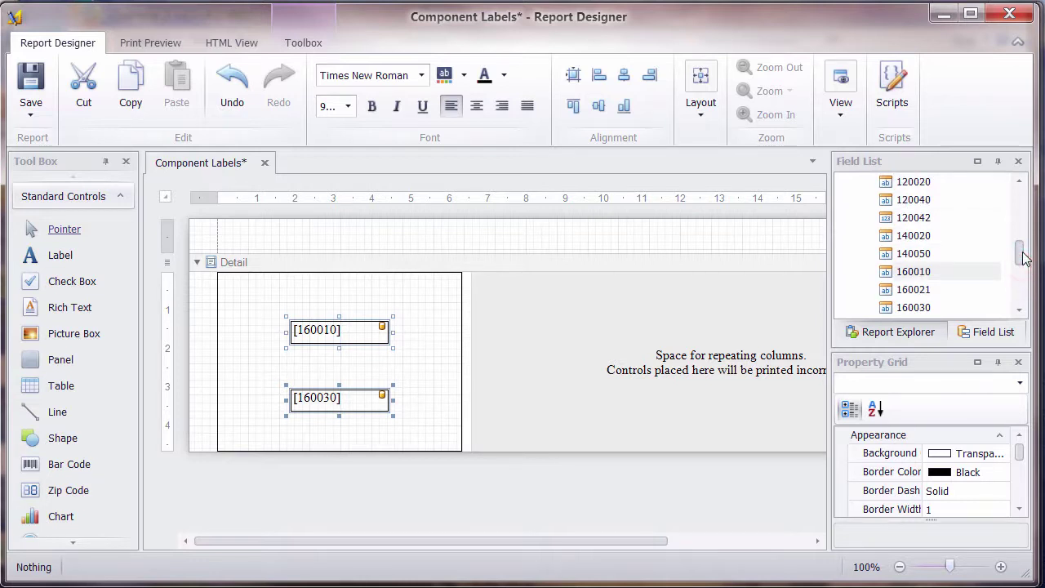
drag(923, 236, 298, 299)
drag(921, 258, 406, 292)
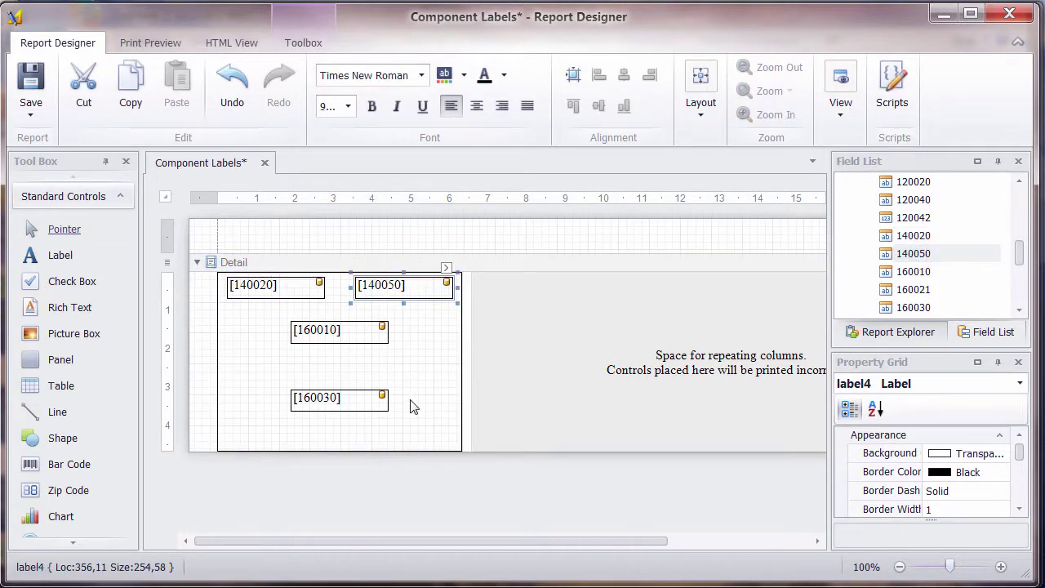
click(412, 400)
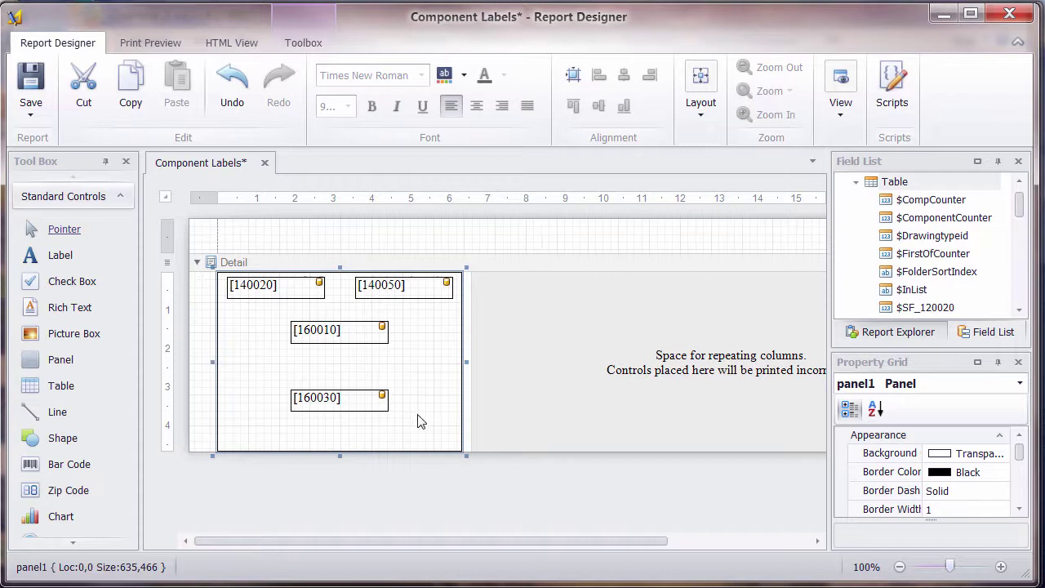
- Select the four field labels and remove all their borders
drag(418, 420, 225, 273)
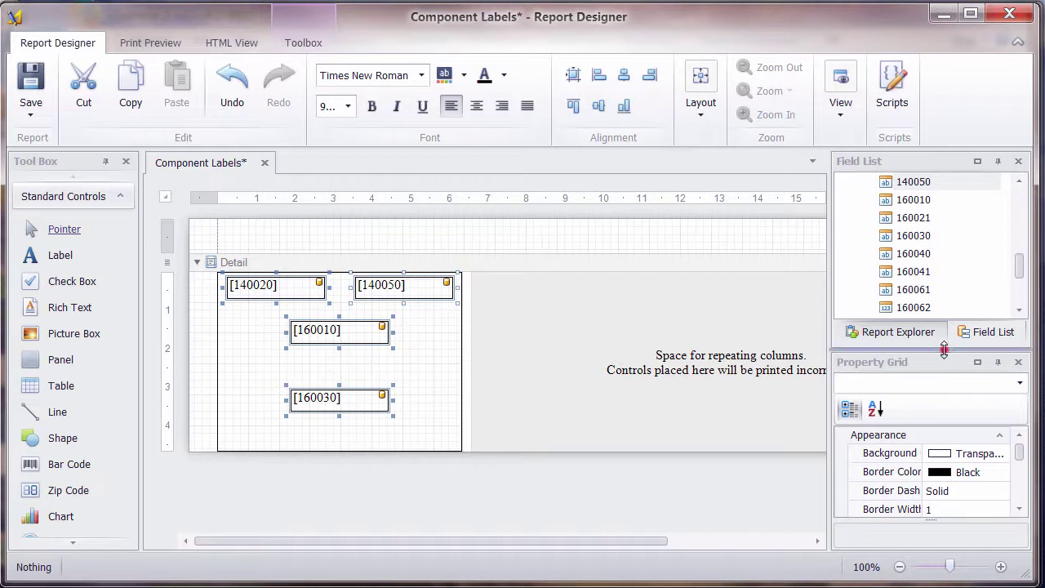
drag(946, 350, 946, 243)
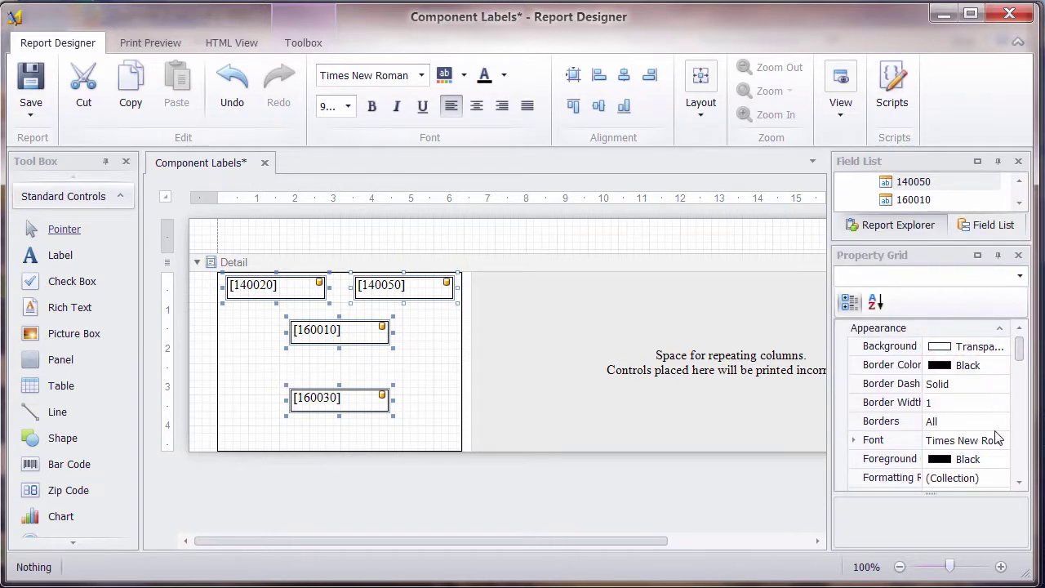
click(932, 422)
click(1001, 421)
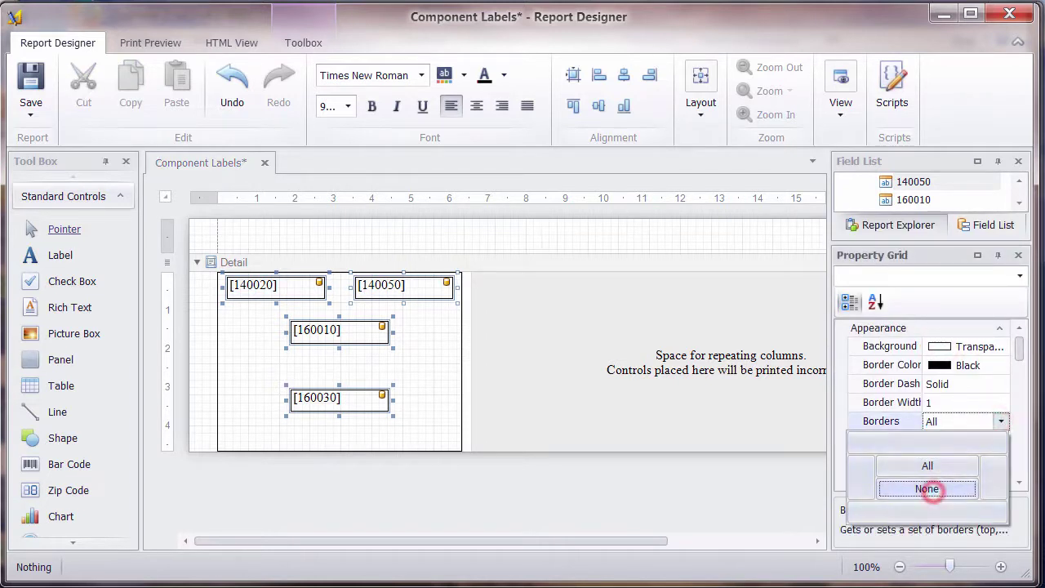
click(928, 489)
click(957, 398)
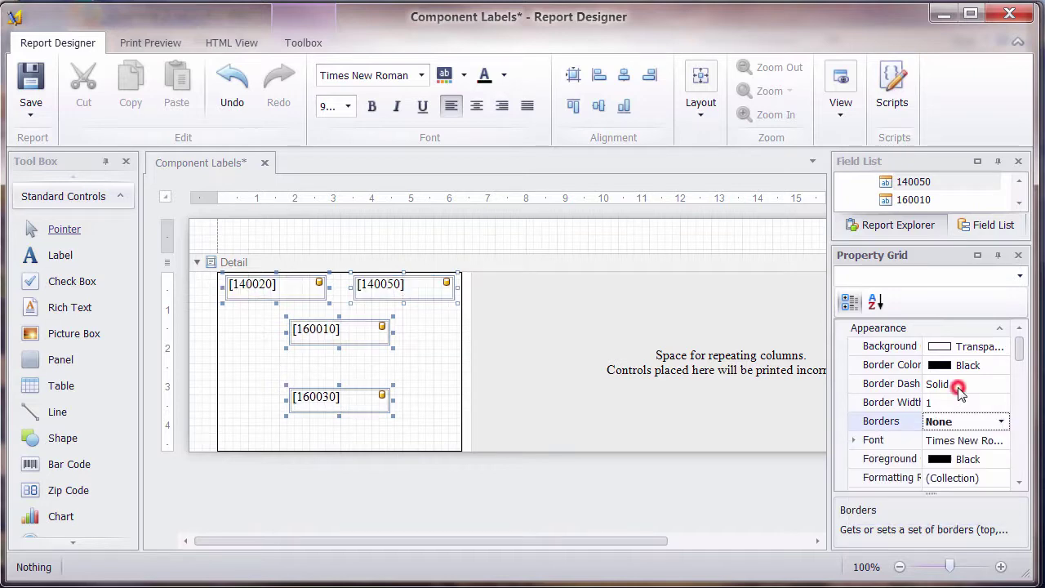
- Set the four field labels' font to Verdana
click(1006, 441)
click(1002, 441)
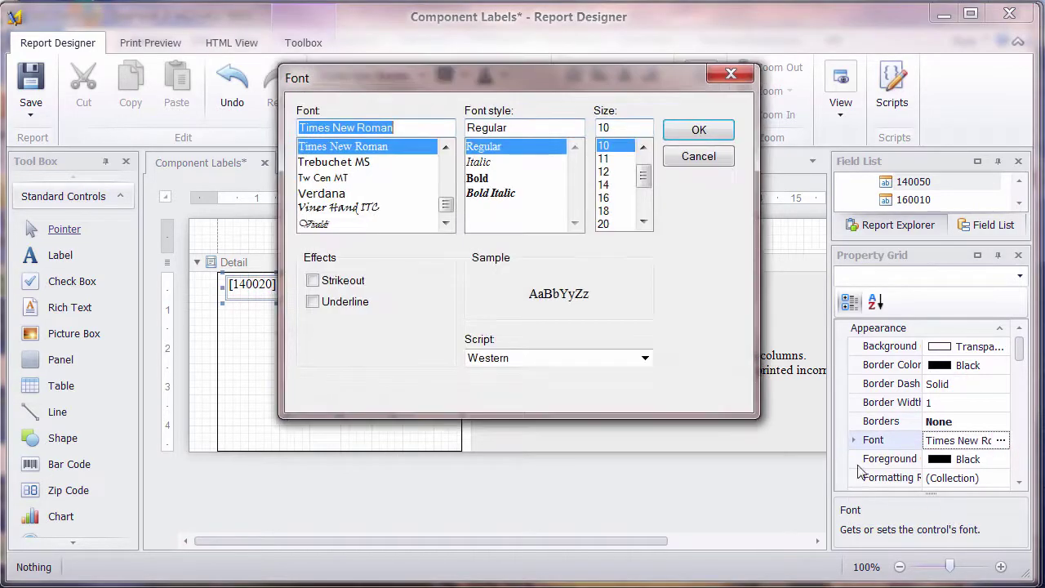
click(327, 195)
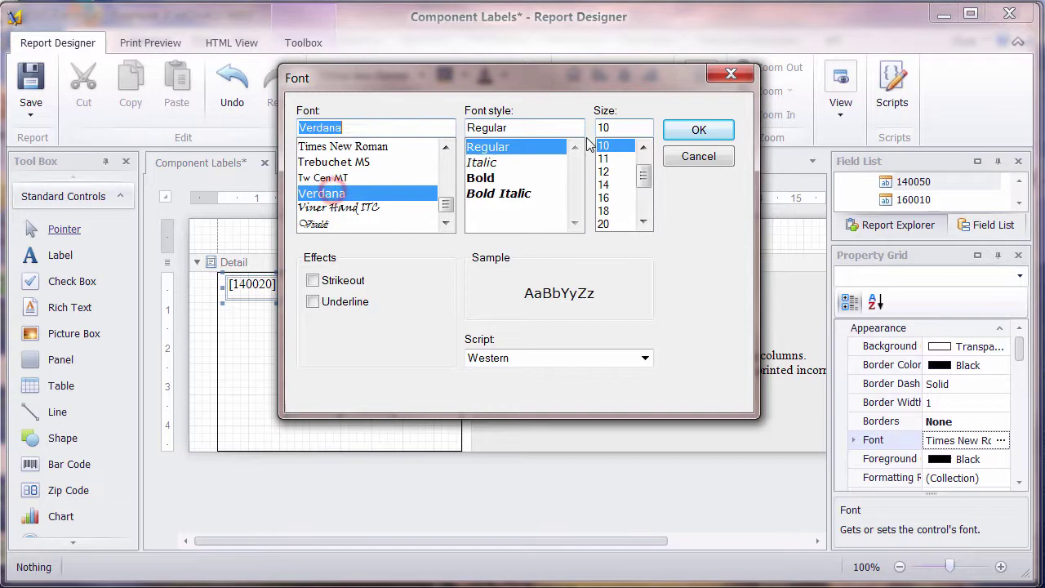
click(730, 133)
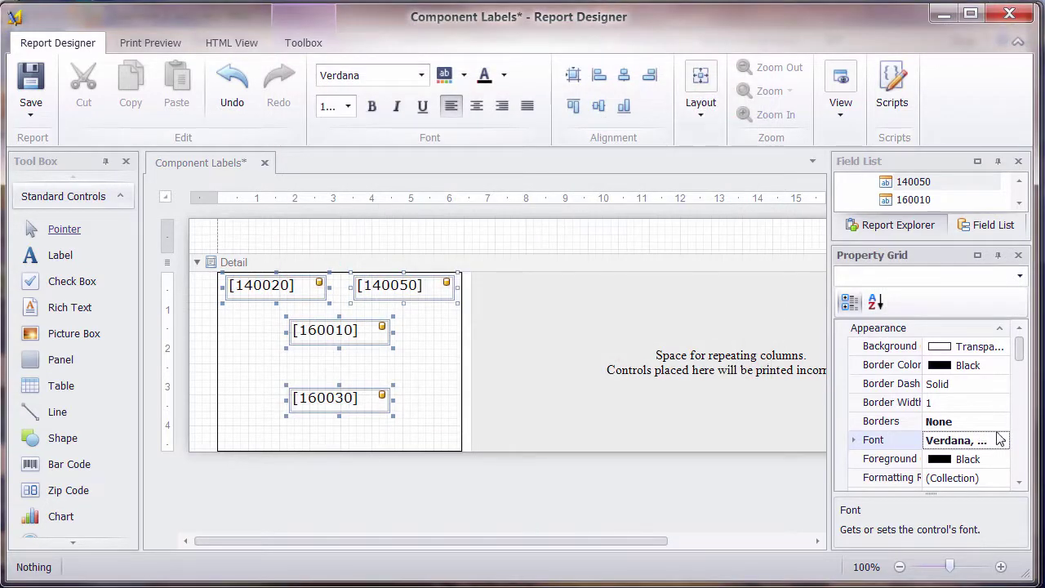
- Give the labels Middle Center text alignment, then select [160030]
click(1018, 483)
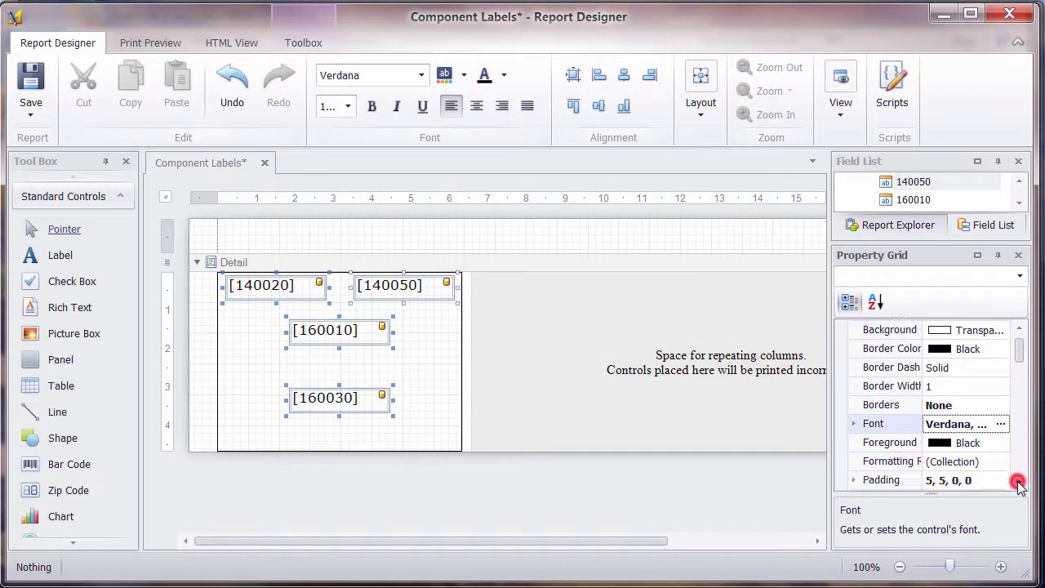
click(1021, 485)
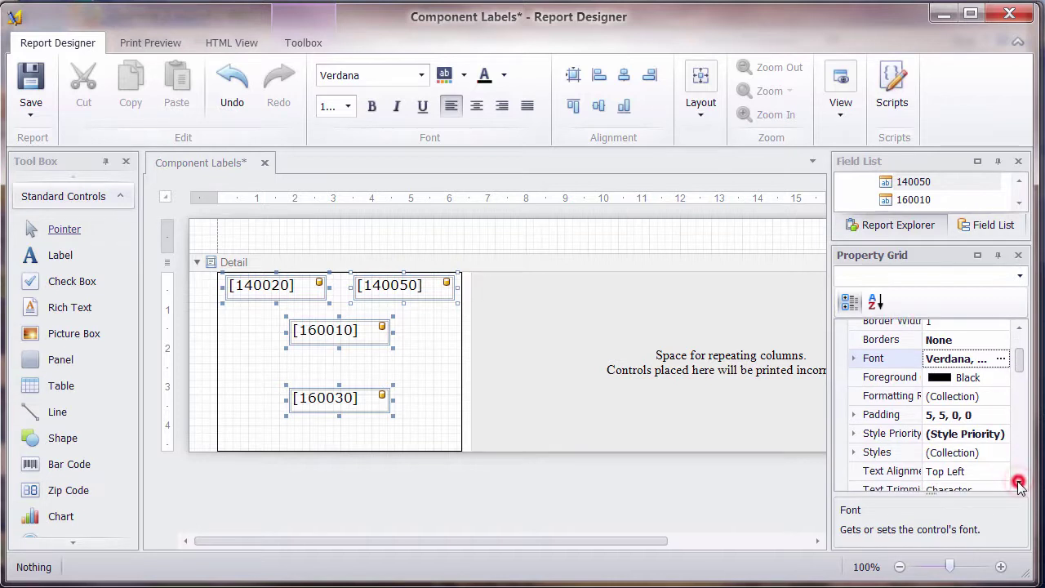
click(1001, 473)
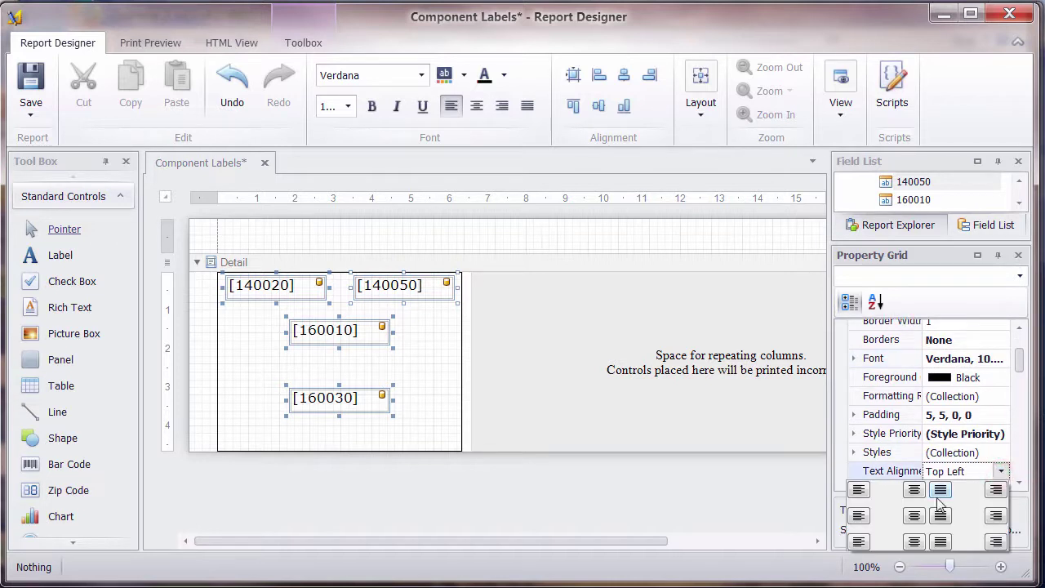
click(917, 517)
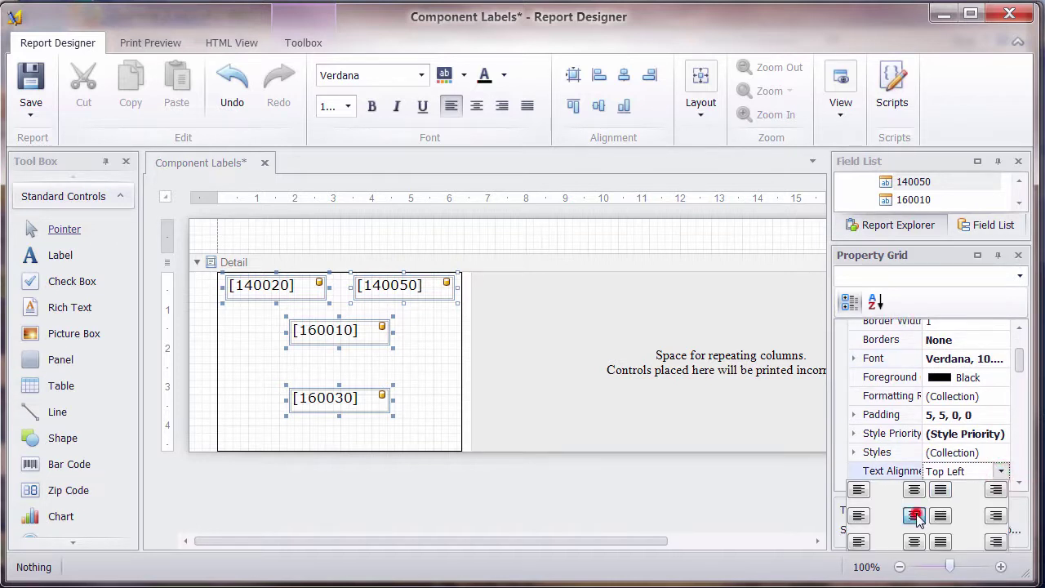
click(343, 362)
click(339, 401)
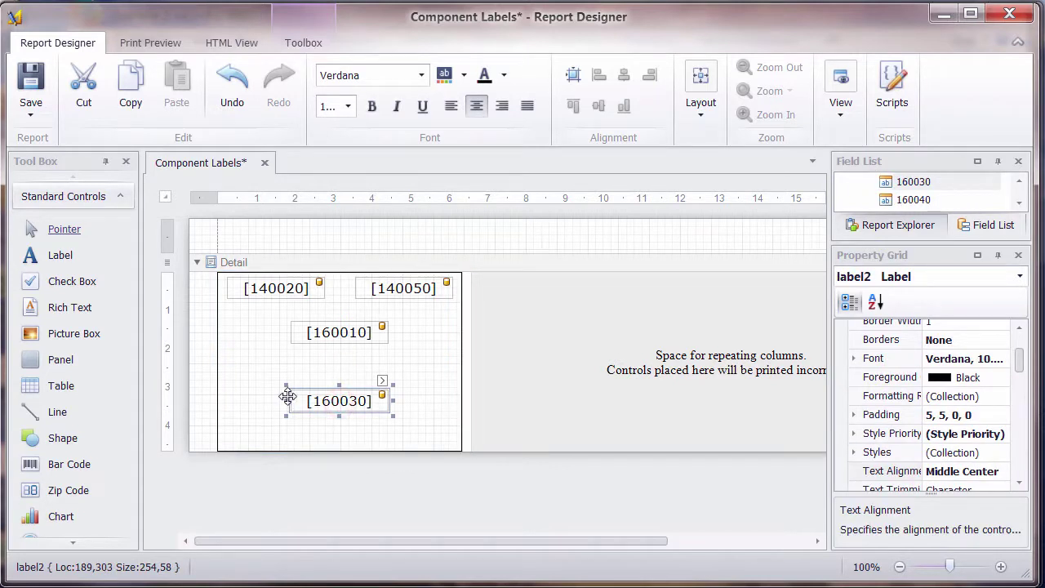
- Widen [160030] and [160010] to the label edges, making [160010] taller
drag(284, 400, 227, 408)
drag(390, 401, 452, 401)
click(321, 341)
drag(286, 348, 227, 361)
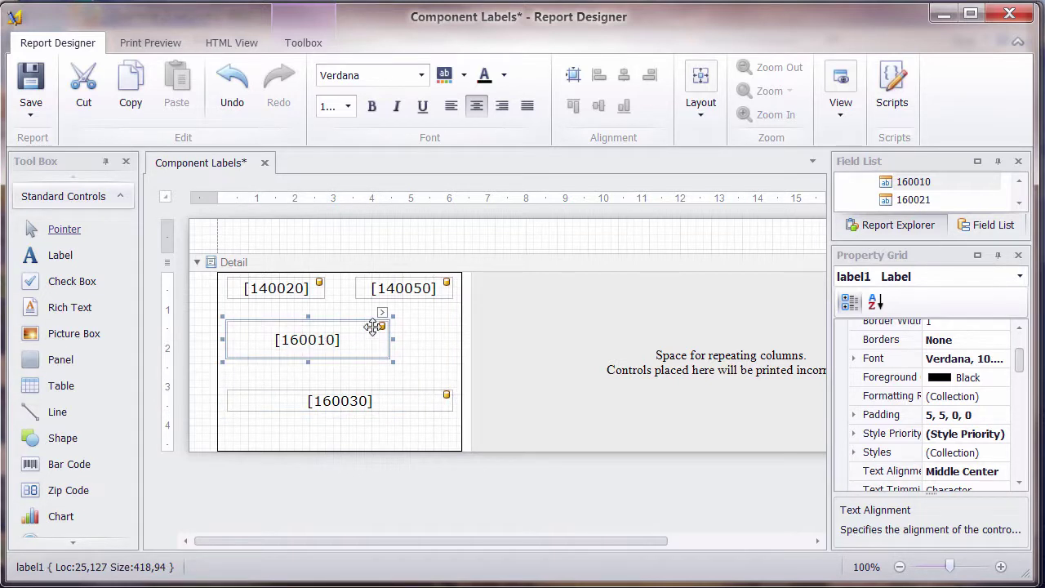
drag(390, 362, 455, 372)
- Set the [160010] field's text size to 24 point
click(348, 106)
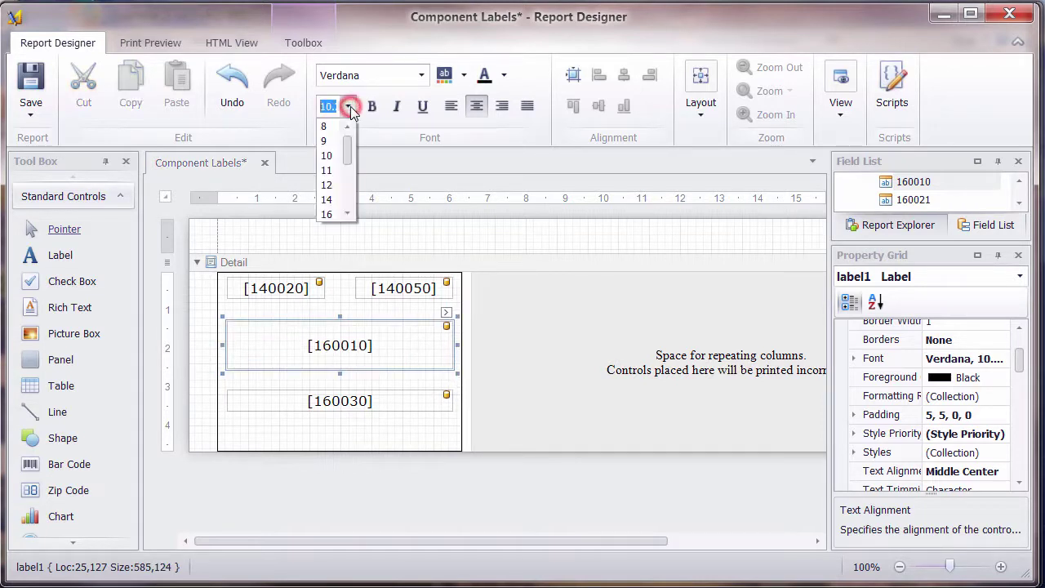
click(347, 200)
click(327, 170)
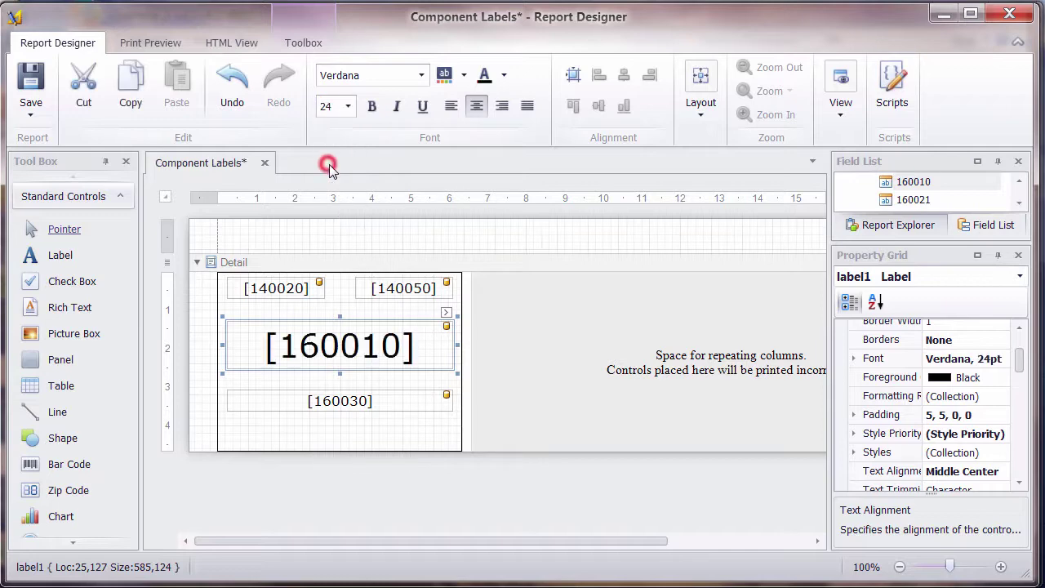
- Print-preview Component Labels and scroll through the 6 pages of labels
click(149, 42)
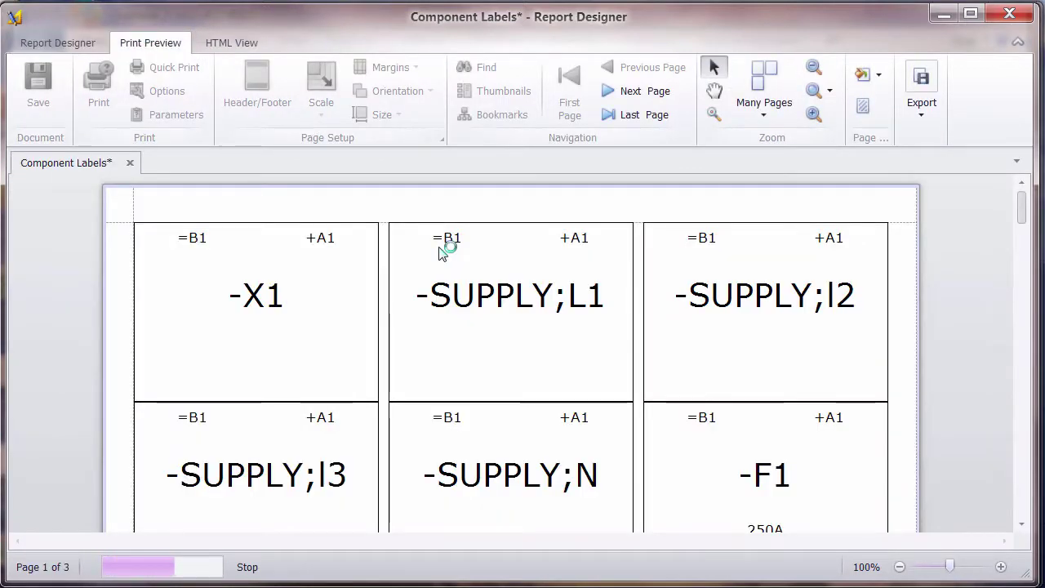
scroll(488, 360, down, 5)
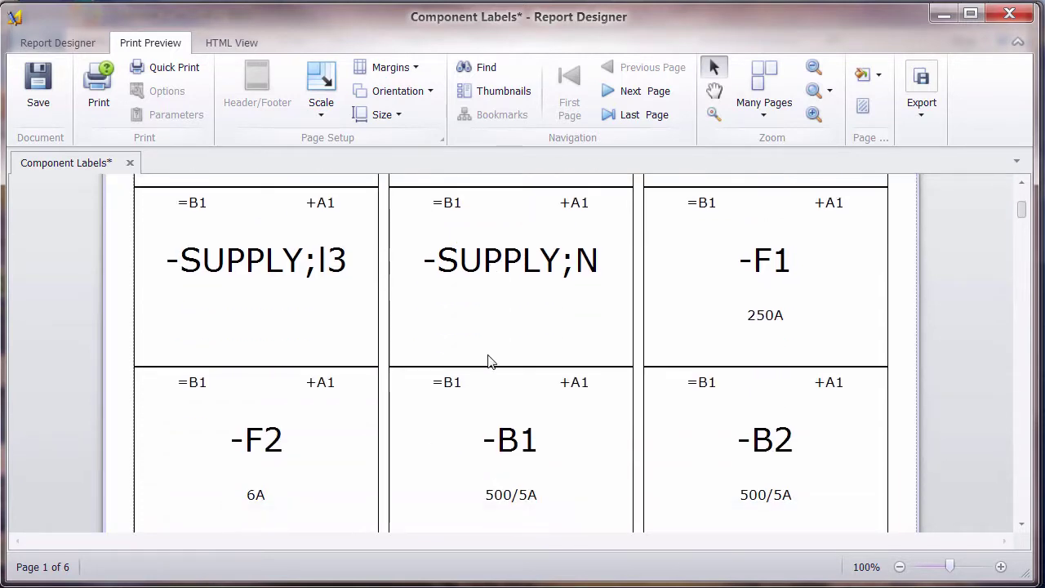
scroll(490, 361, down, 10)
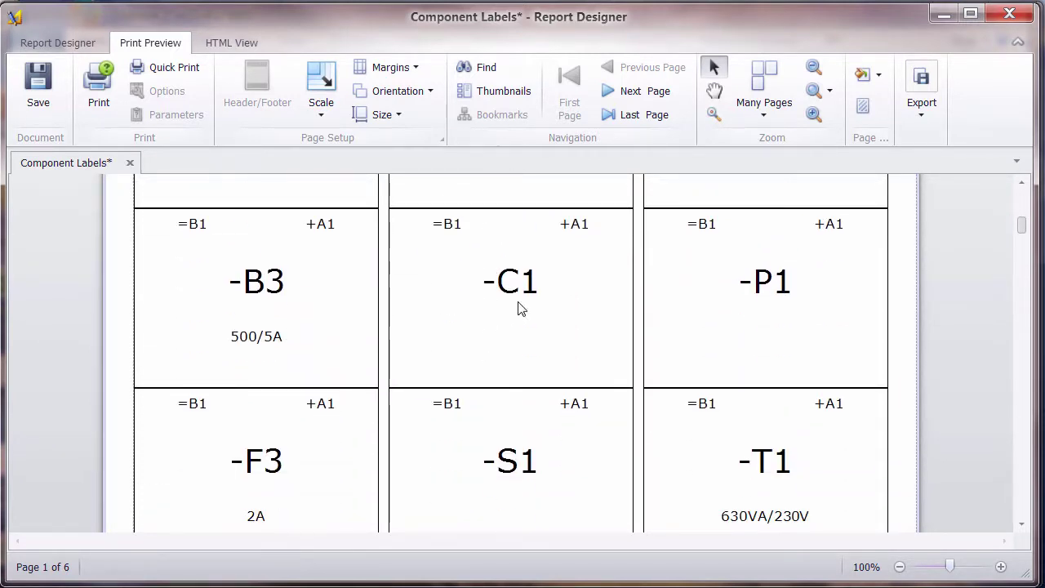
scroll(522, 308, down, 15)
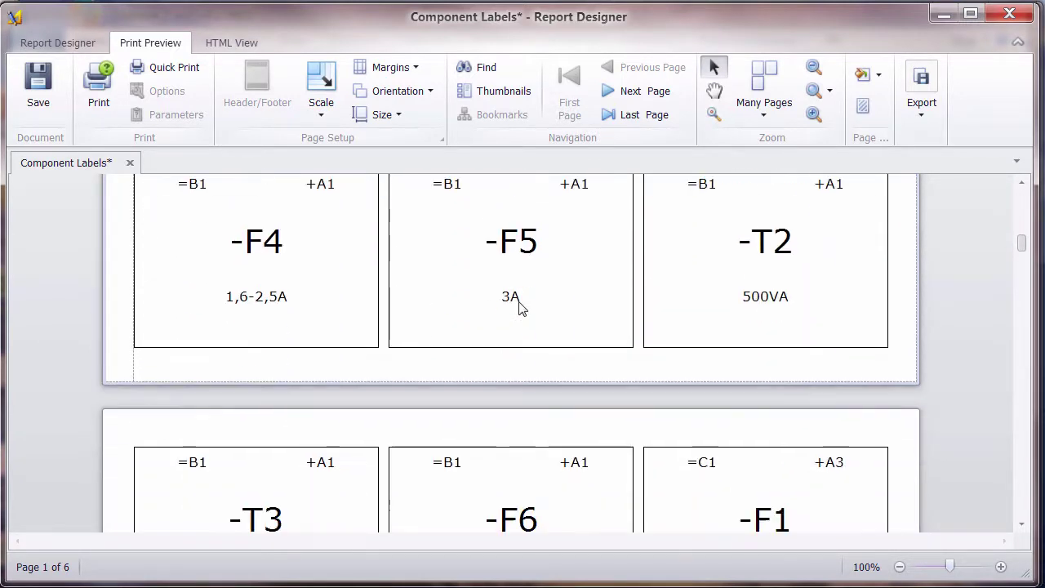
scroll(521, 307, down, 15)
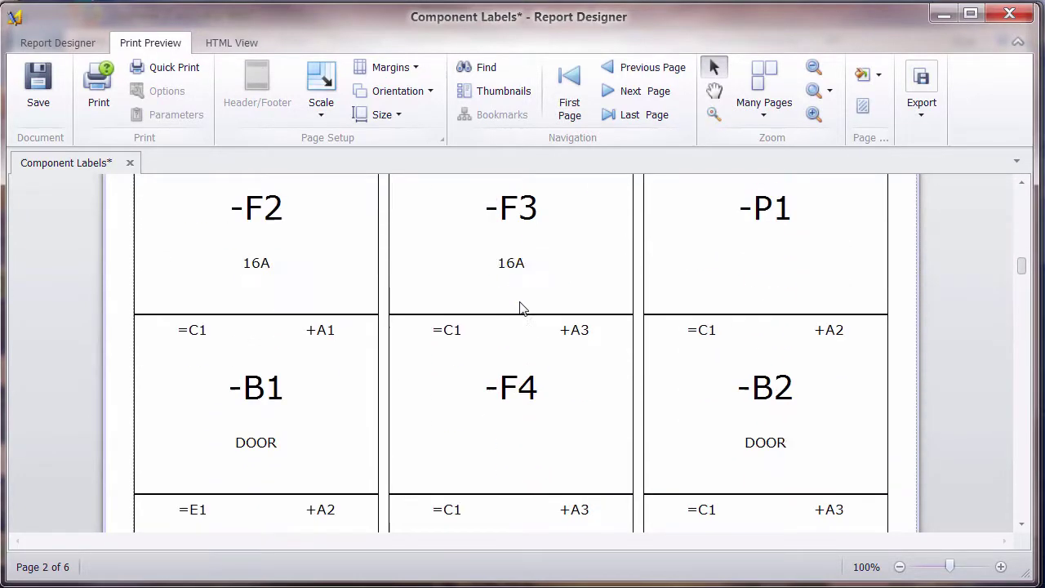
scroll(521, 308, down, 8)
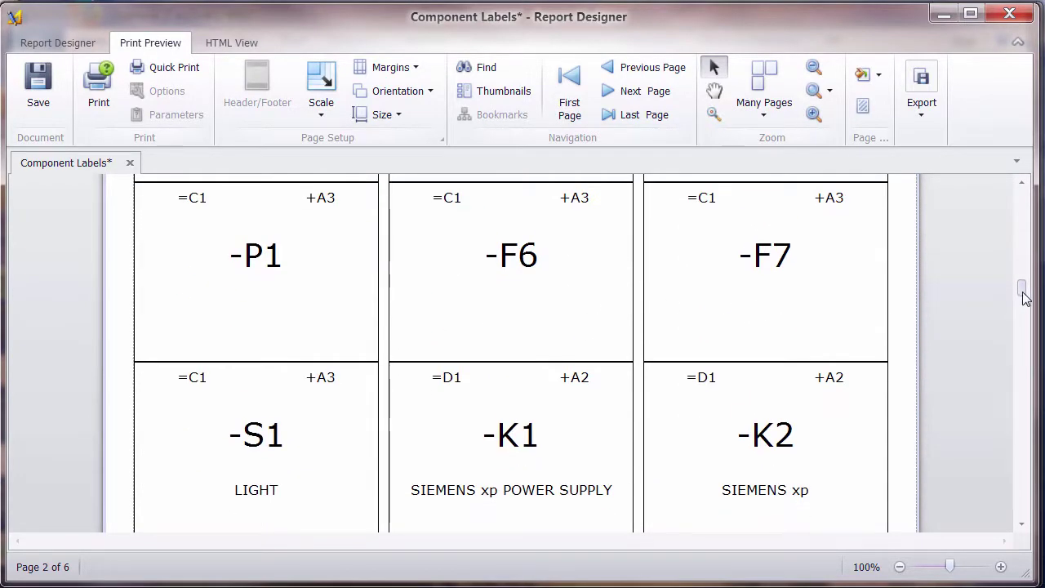
drag(1025, 298, 1044, 196)
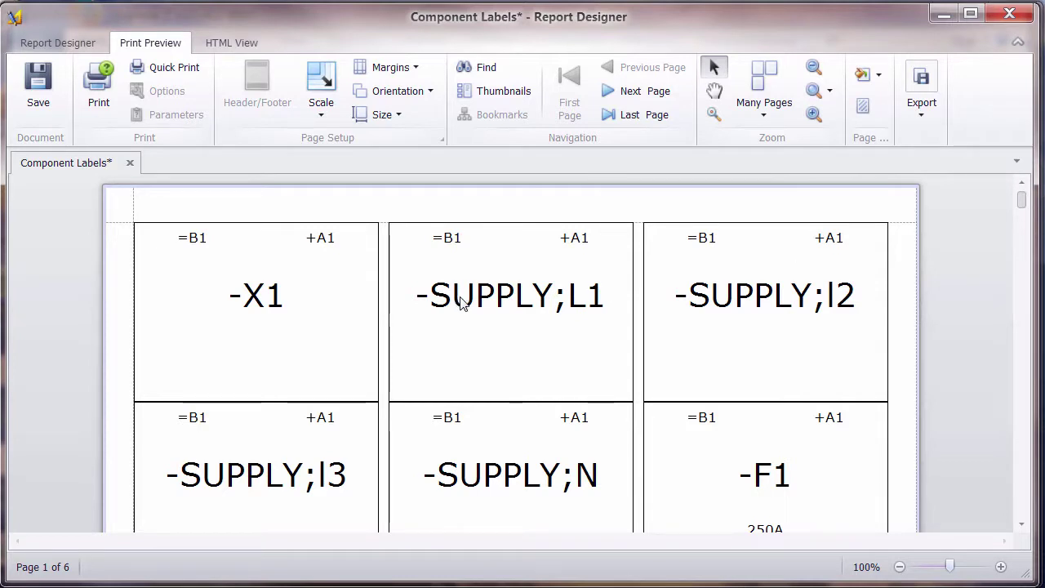
- Set the report's Filter String to the condition [180010] Begins with 'Circuit'
click(61, 43)
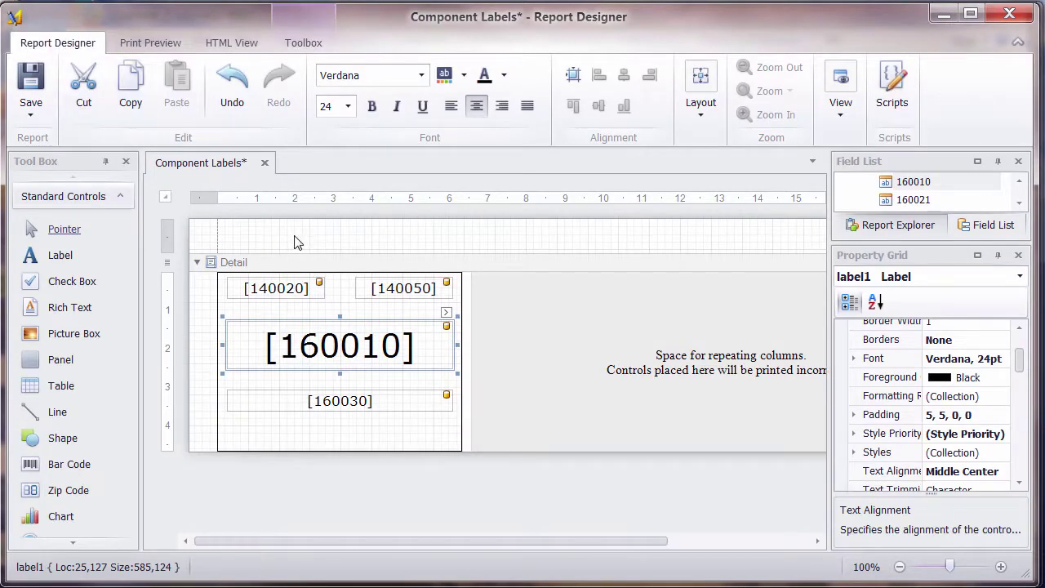
click(297, 244)
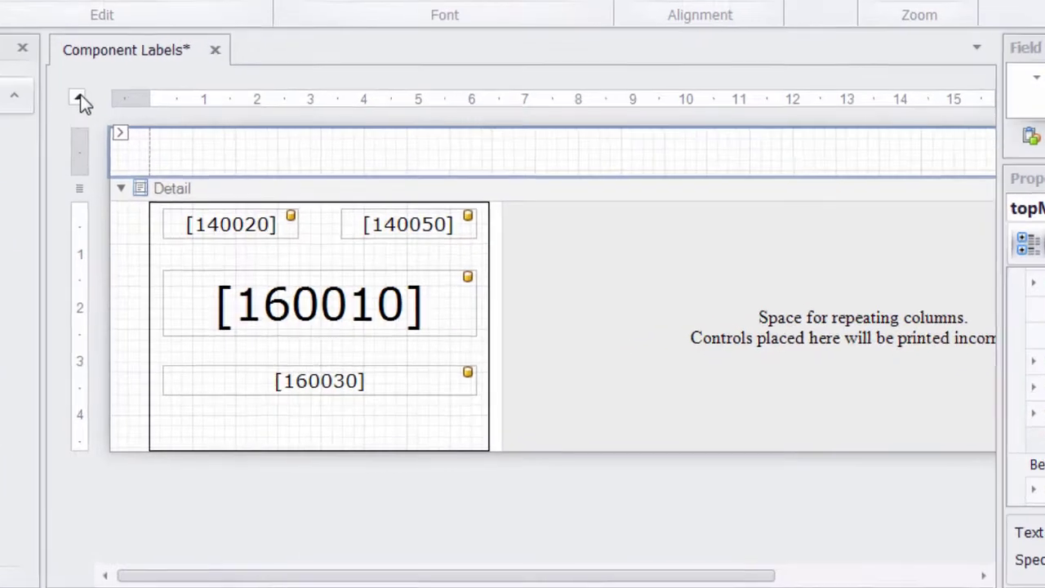
click(166, 197)
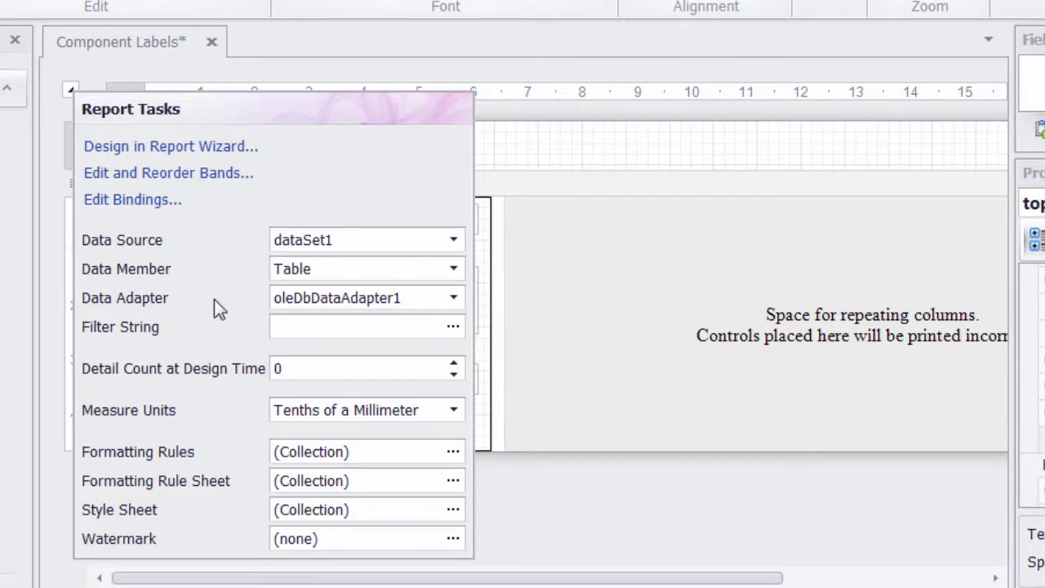
click(280, 327)
click(453, 327)
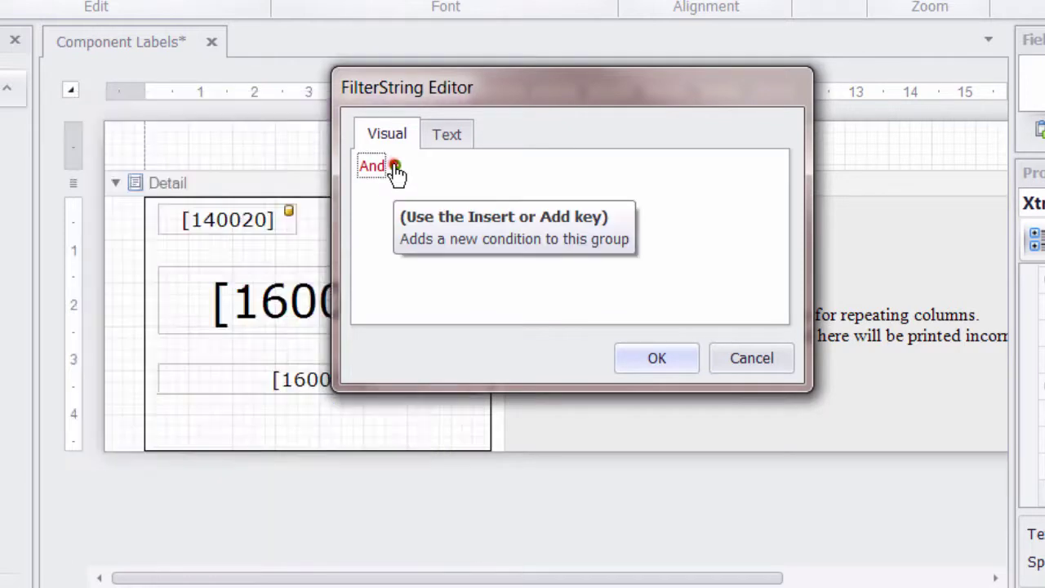
click(395, 167)
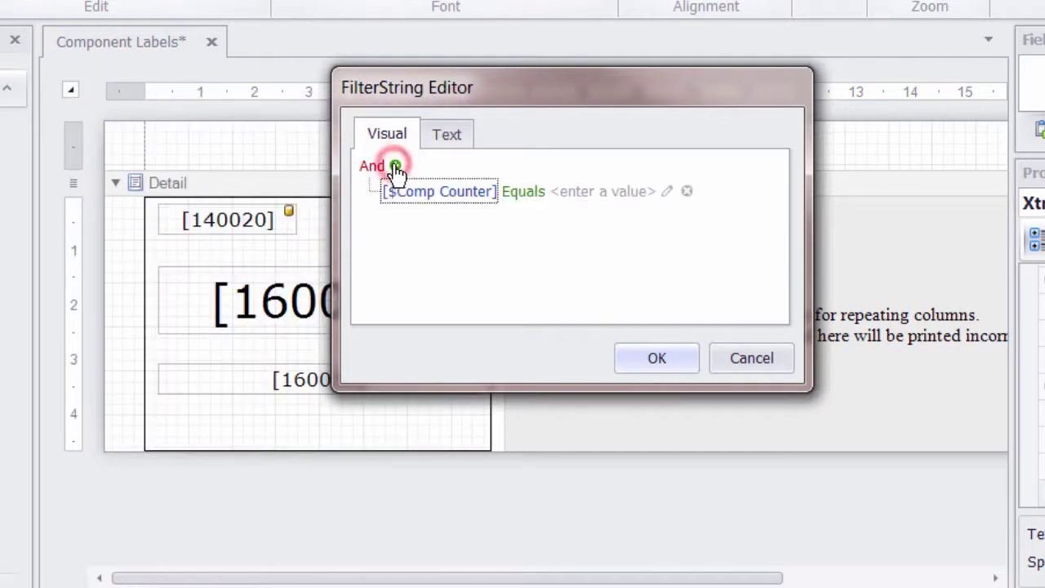
click(476, 196)
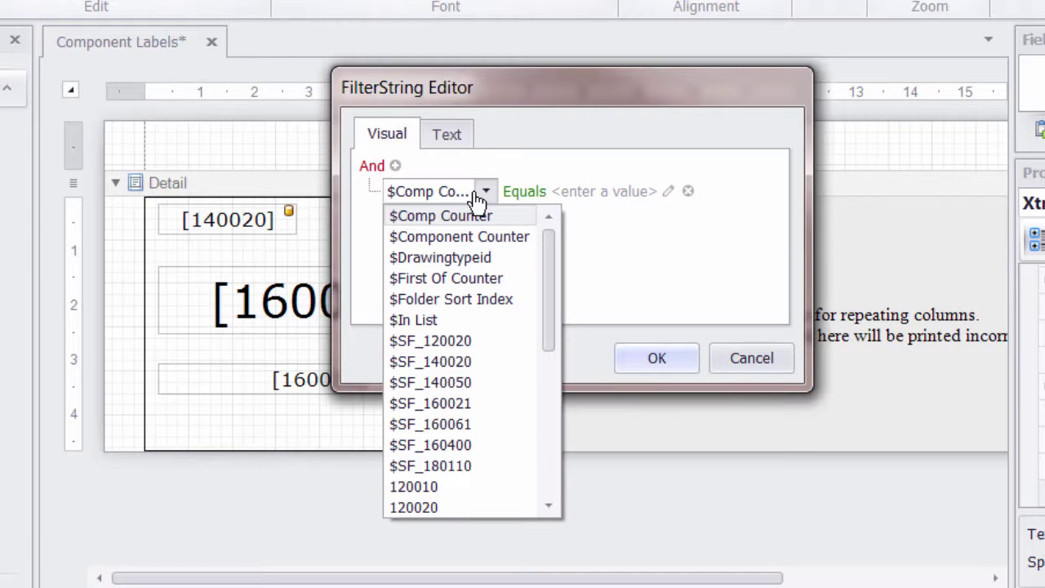
drag(551, 270, 567, 413)
click(430, 465)
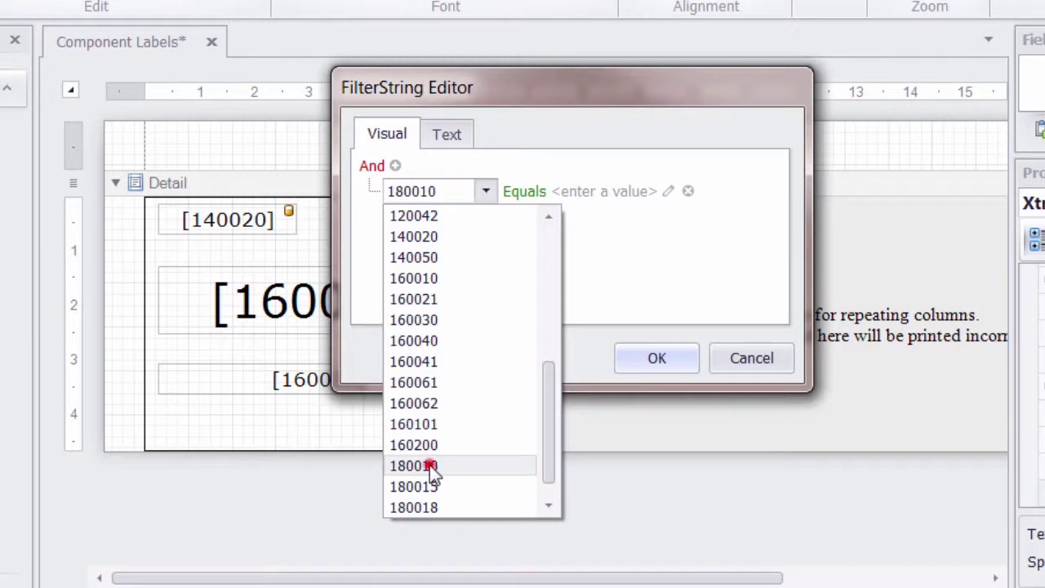
click(574, 191)
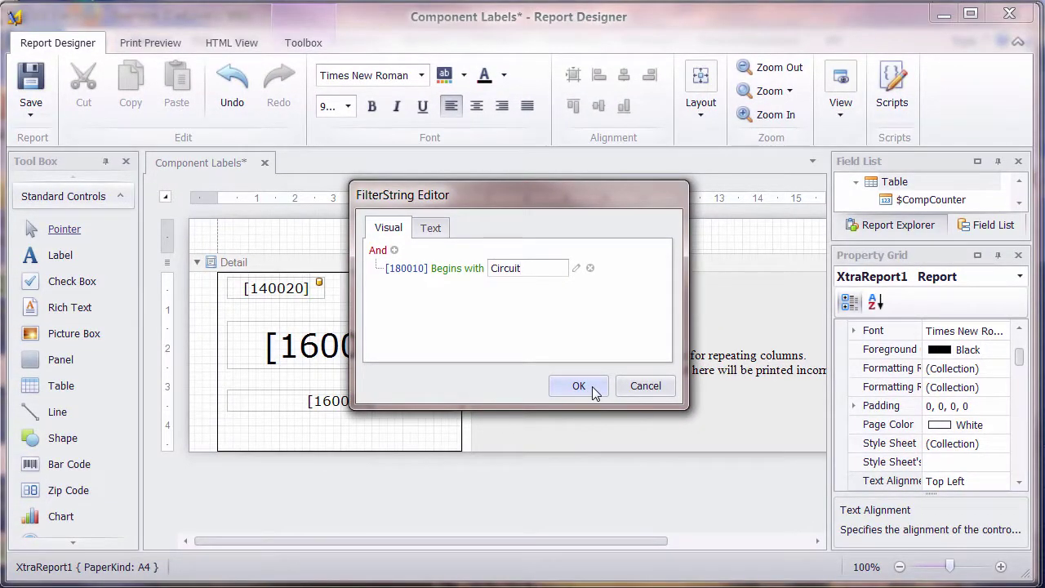
click(580, 387)
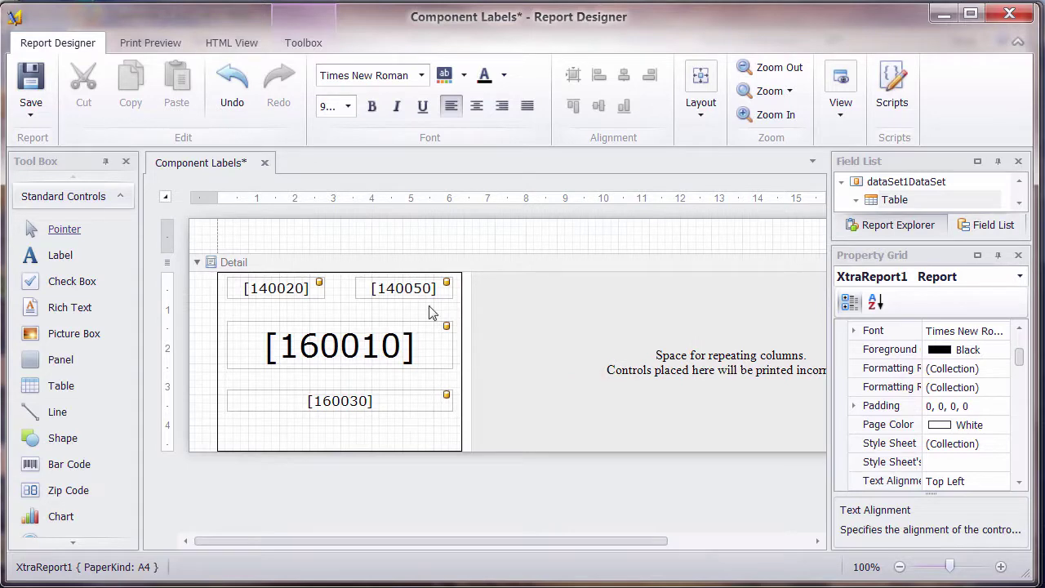
click(153, 47)
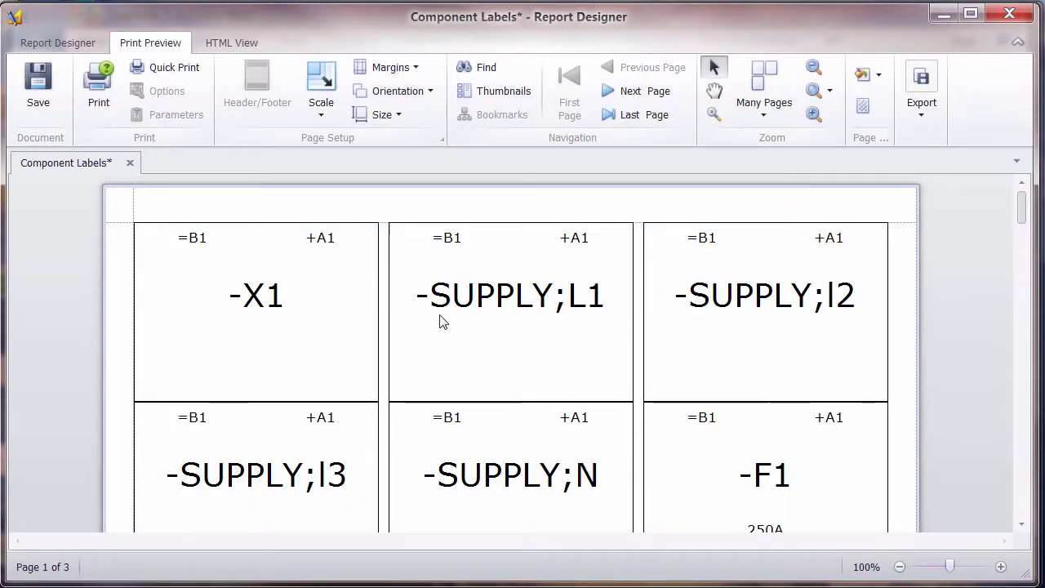
ctrl+scroll(439, 327, down, 5)
scroll(438, 327, down, 10)
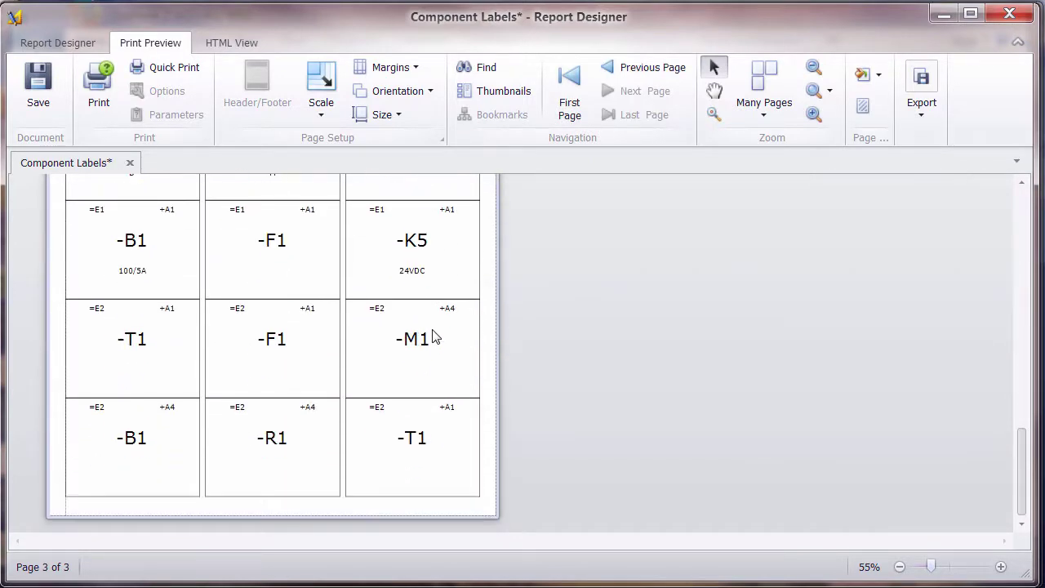
scroll(435, 337, up, 10)
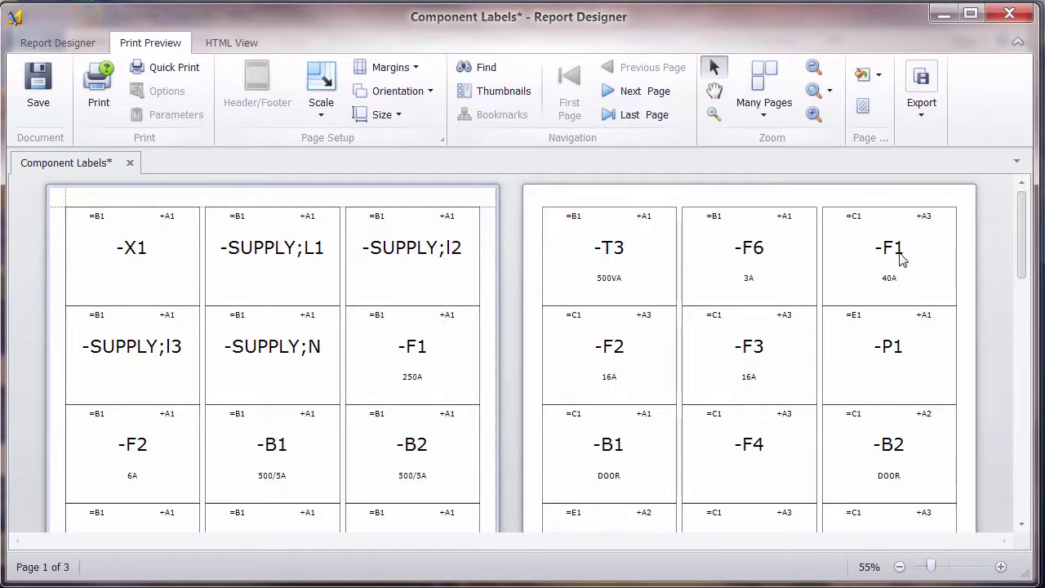
- Add sort field 160010 (Ascending) to the Detail band and preview the labels
click(67, 41)
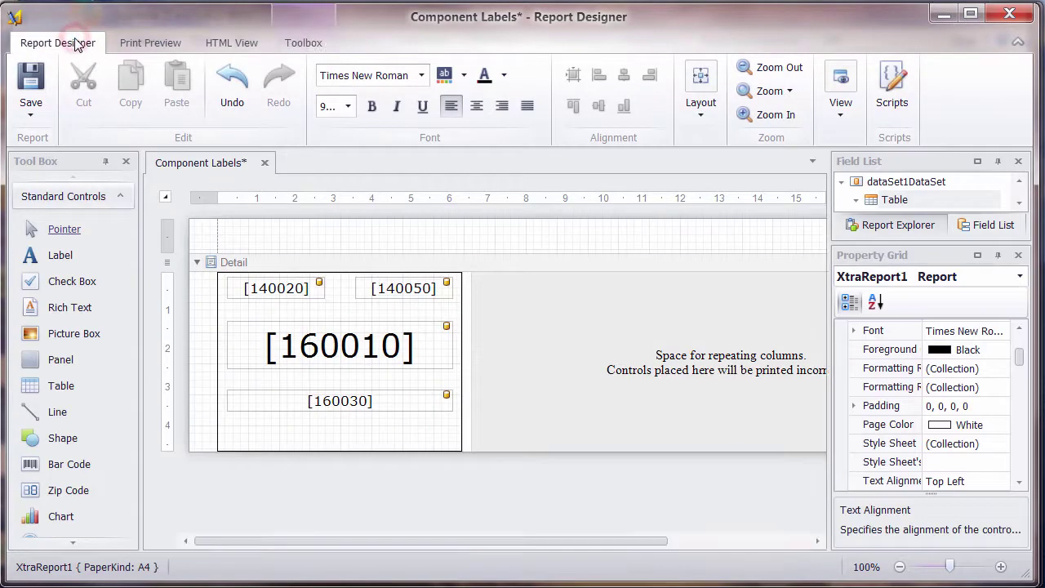
click(255, 261)
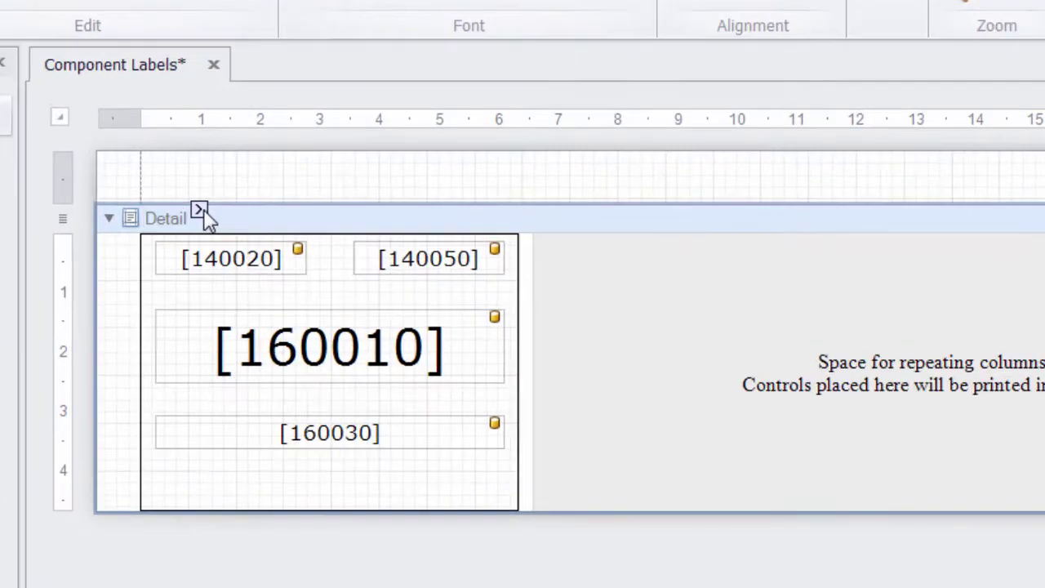
click(199, 214)
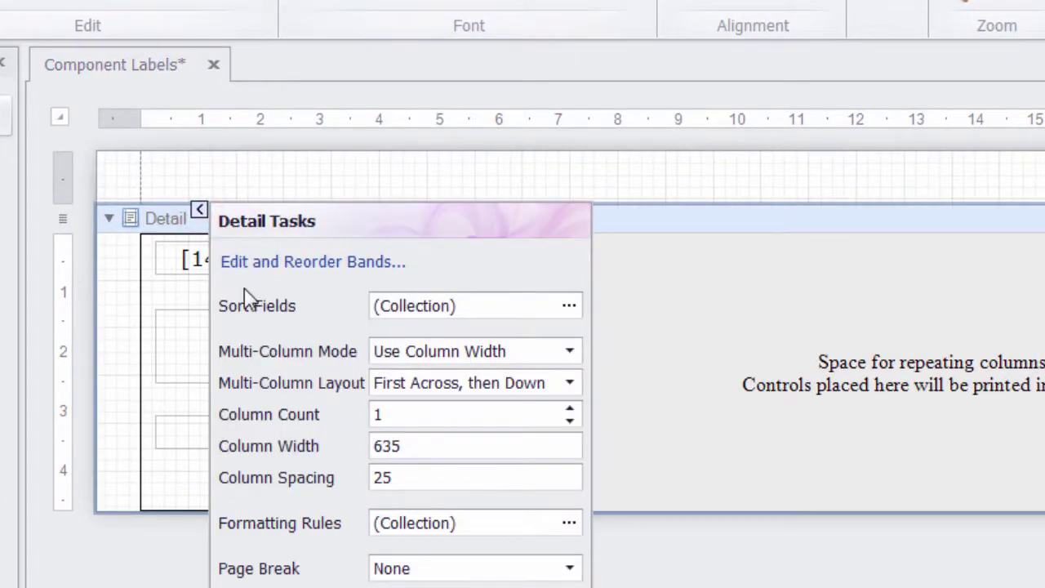
click(566, 308)
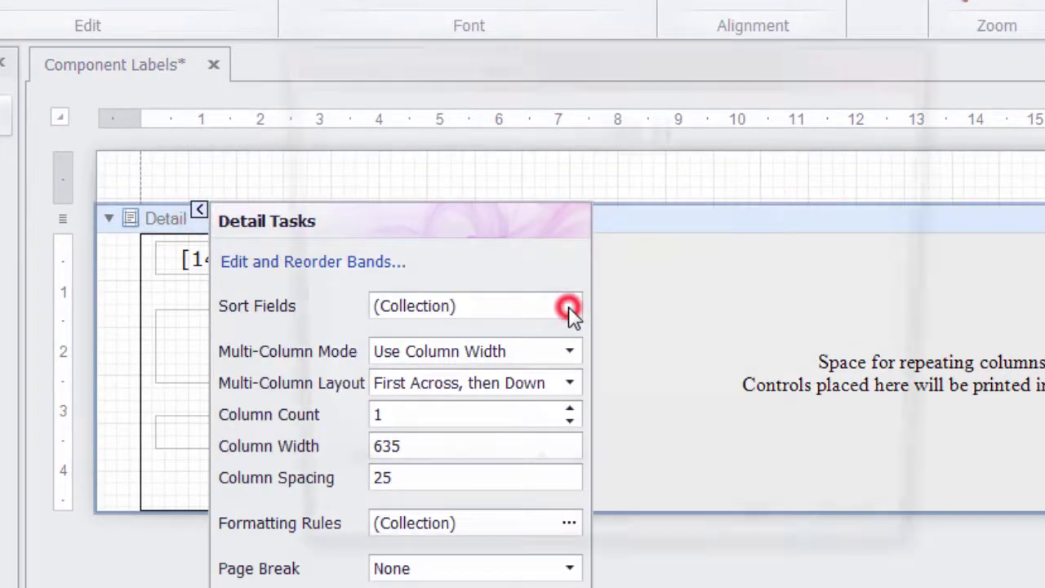
click(356, 483)
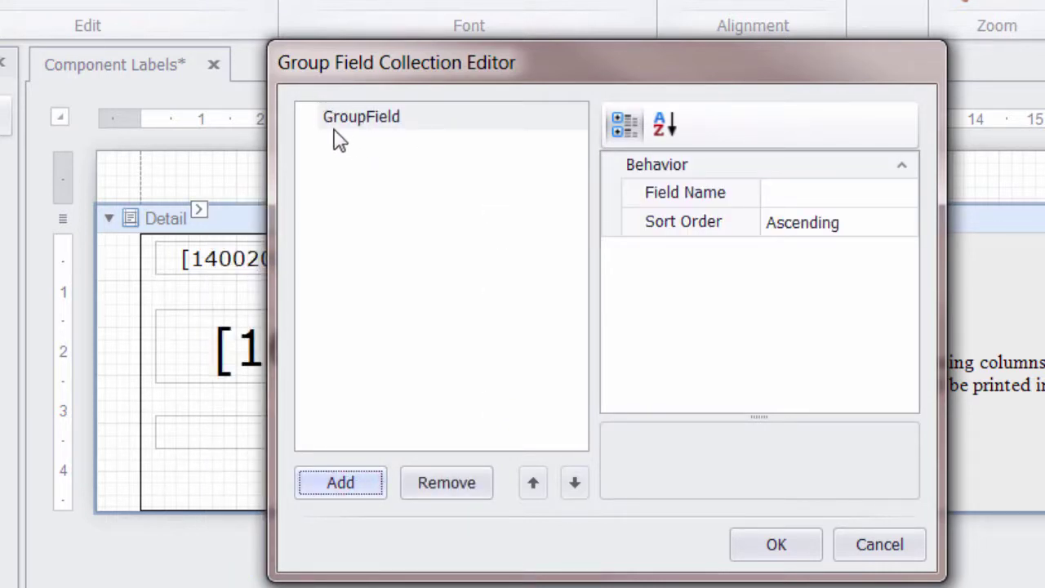
click(906, 193)
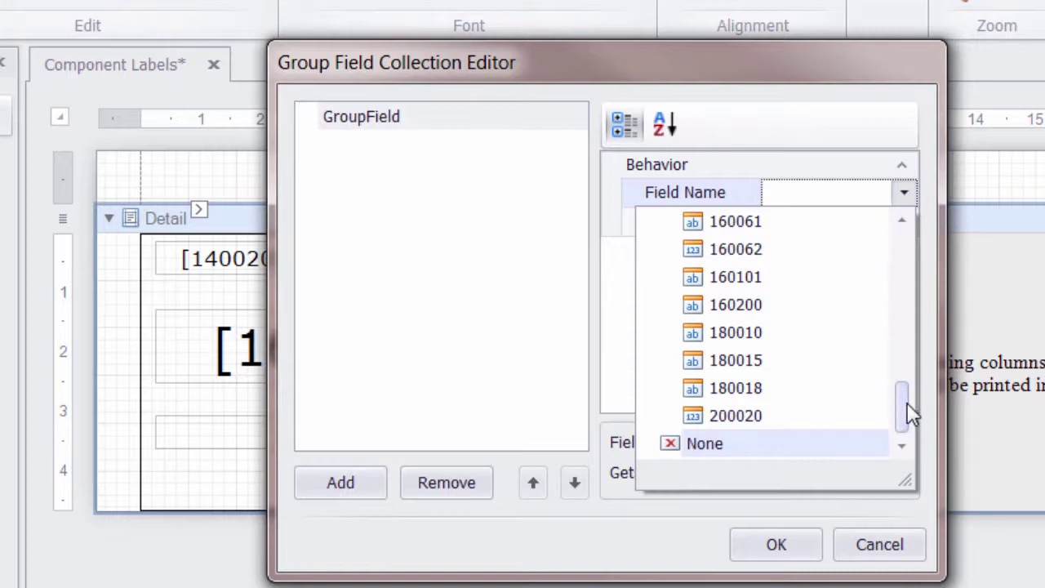
drag(908, 402, 908, 296)
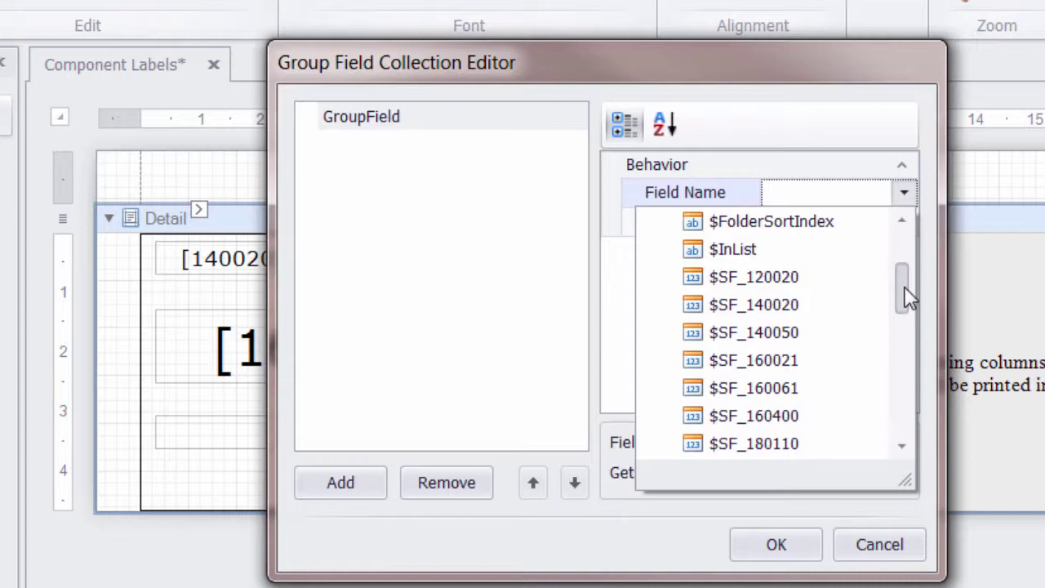
drag(908, 299, 910, 353)
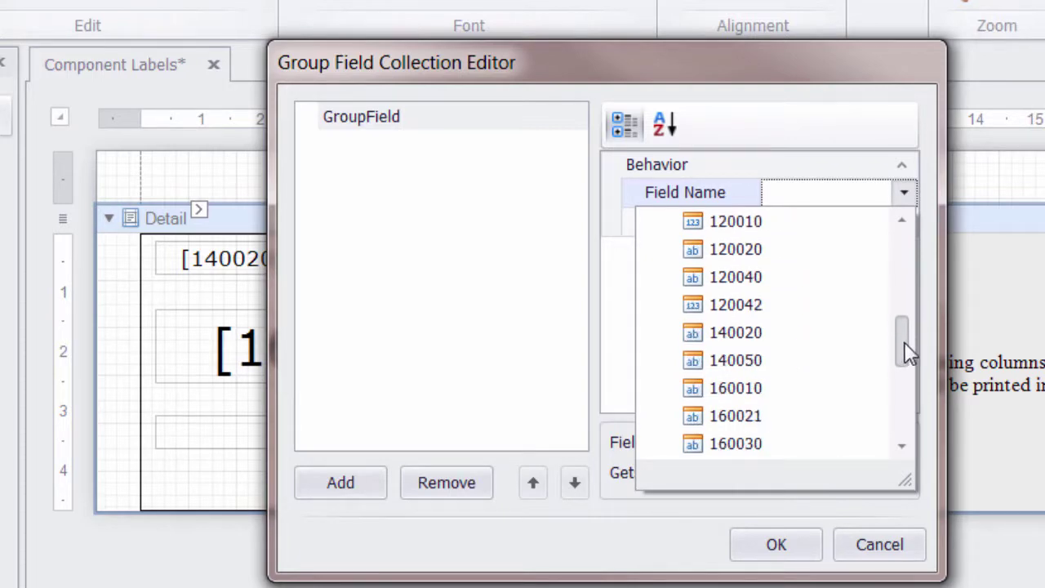
click(742, 388)
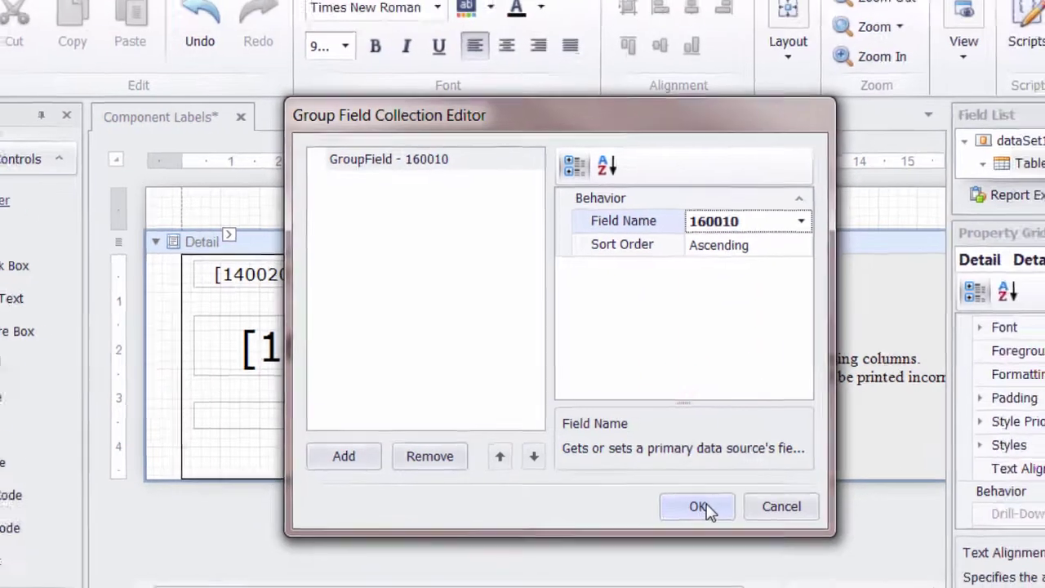
click(776, 545)
click(152, 43)
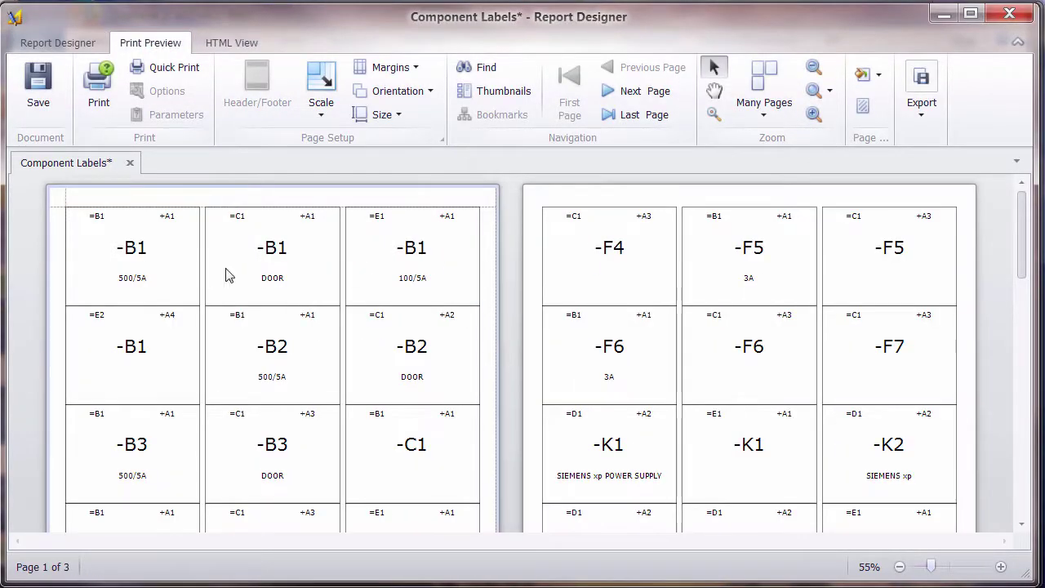
scroll(318, 481, down, 15)
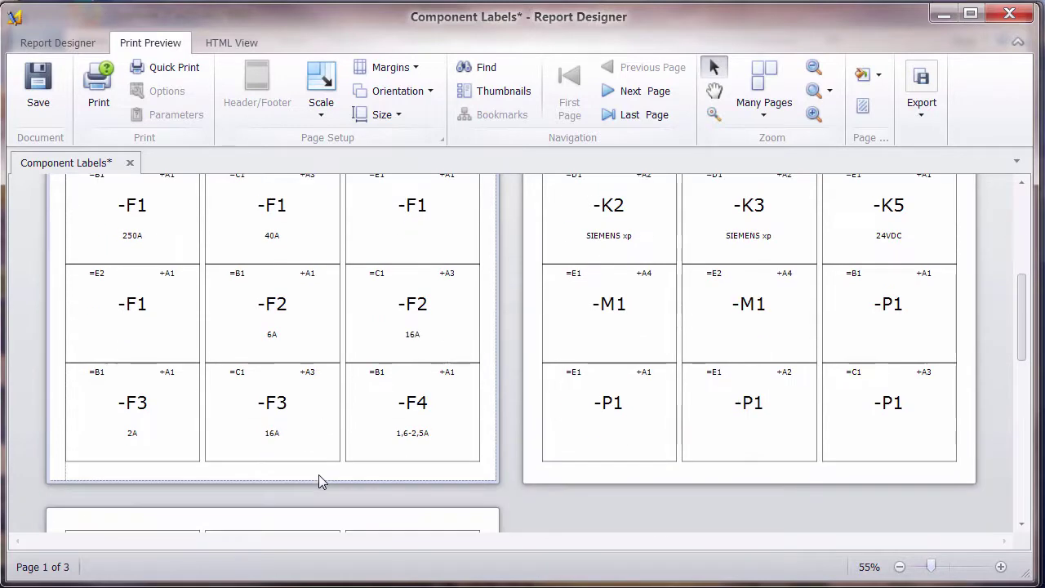
scroll(330, 445, down, 2)
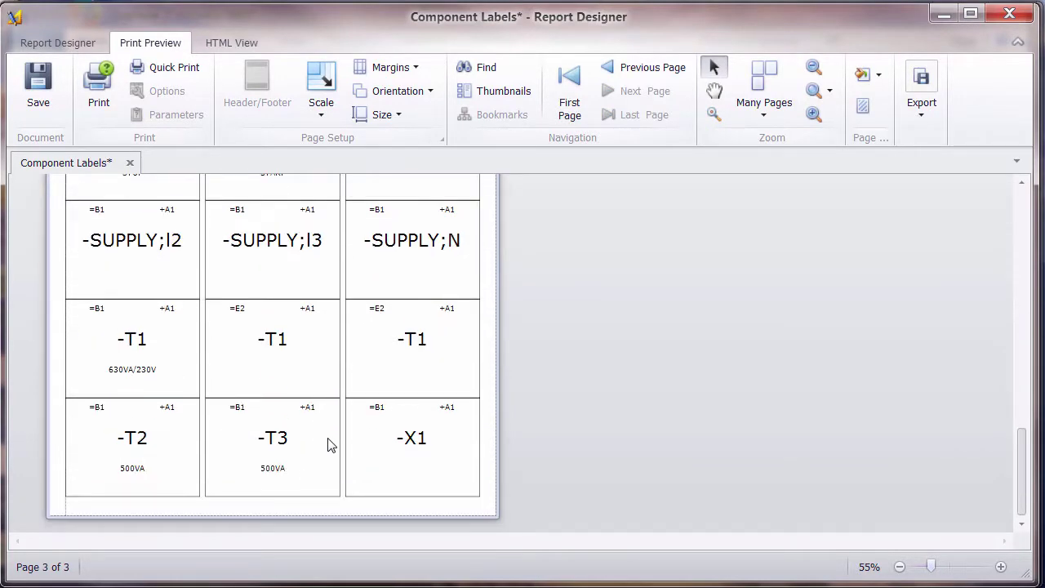
scroll(329, 441, up, 15)
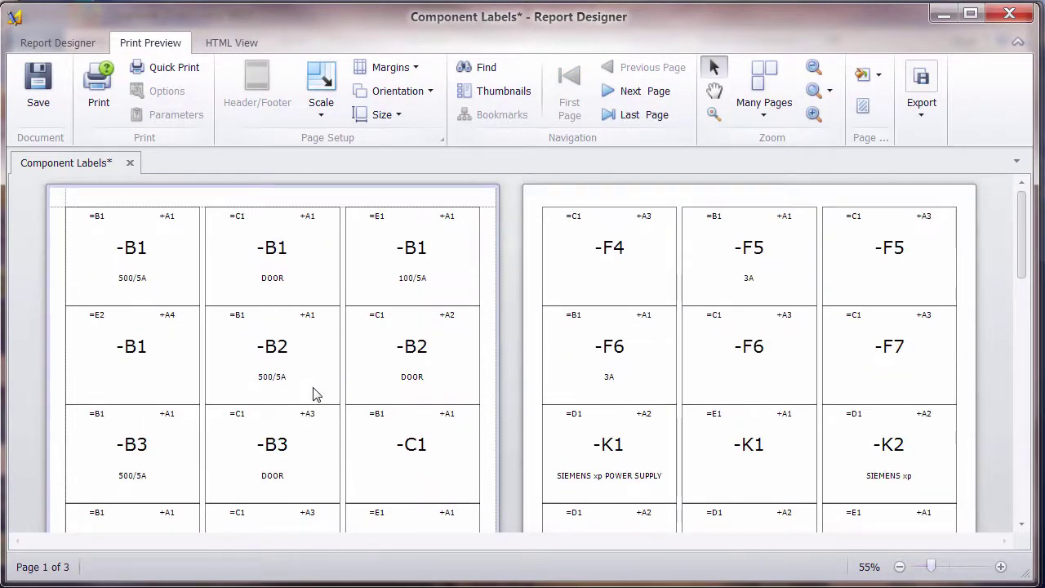
click(72, 43)
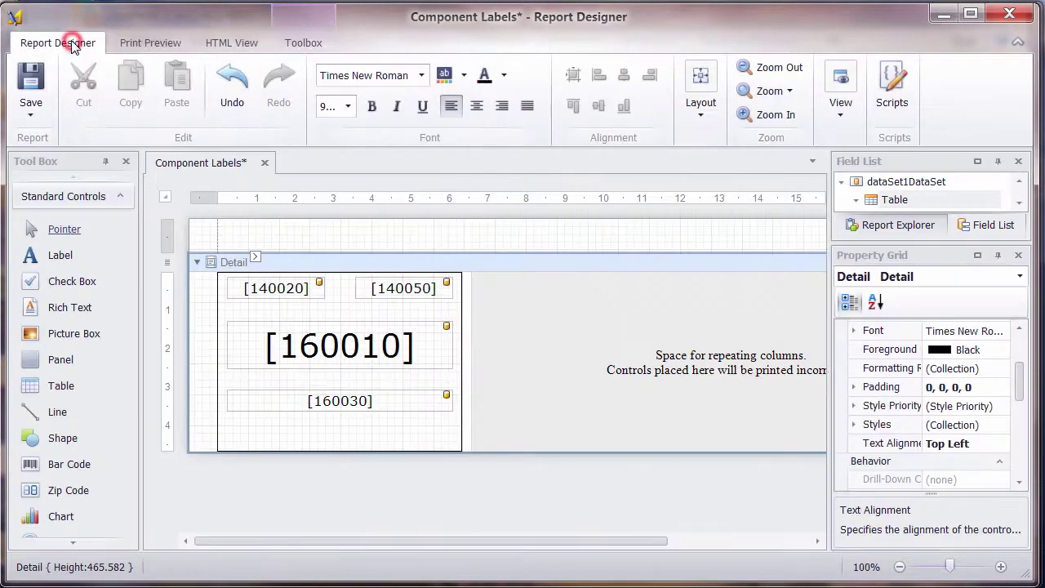
- Cancel the preview's Save As prompt and save the report as Component Labels.prnx
click(163, 43)
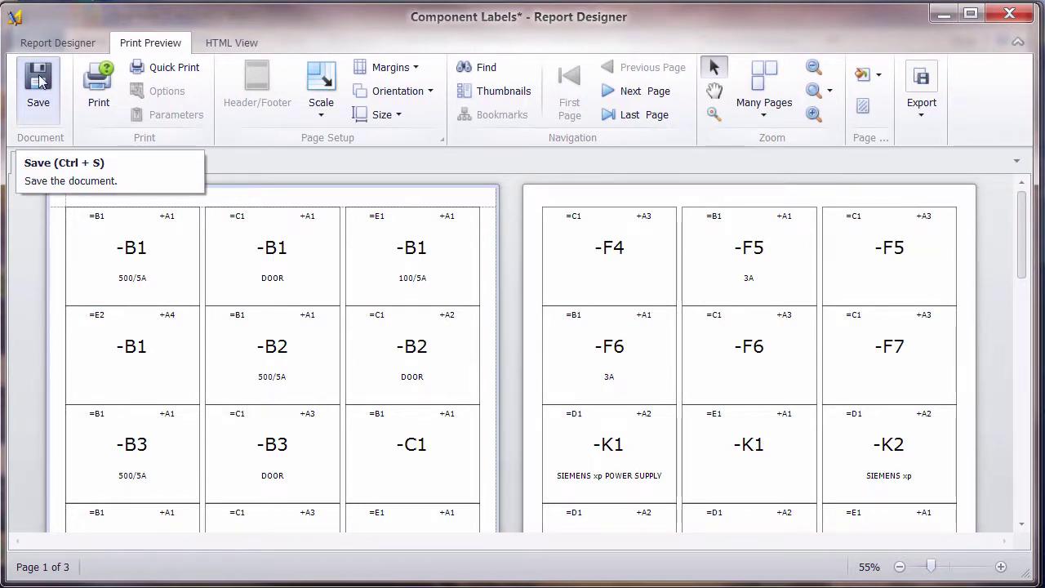
click(39, 82)
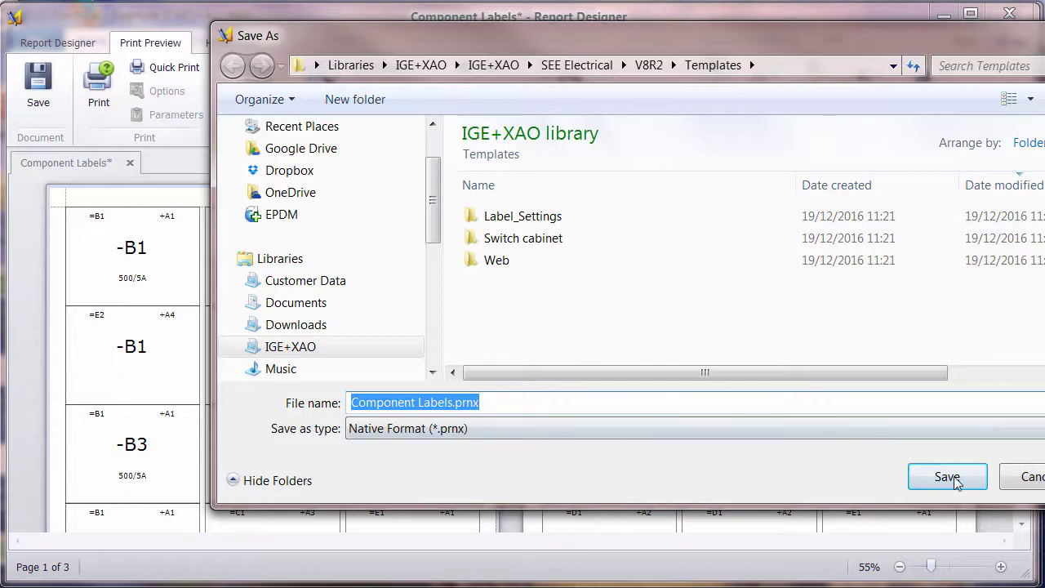
key(Return)
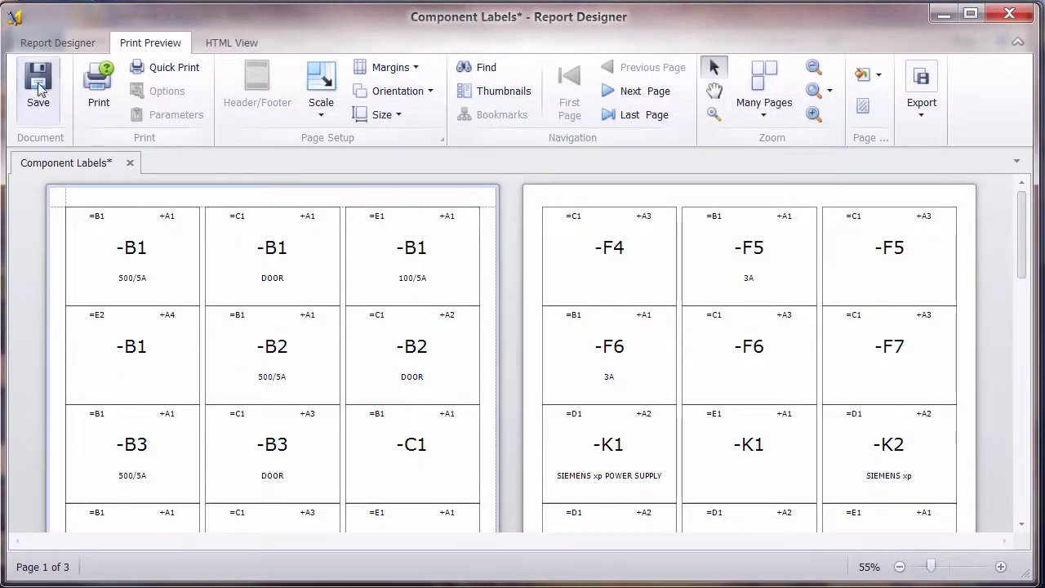
click(54, 45)
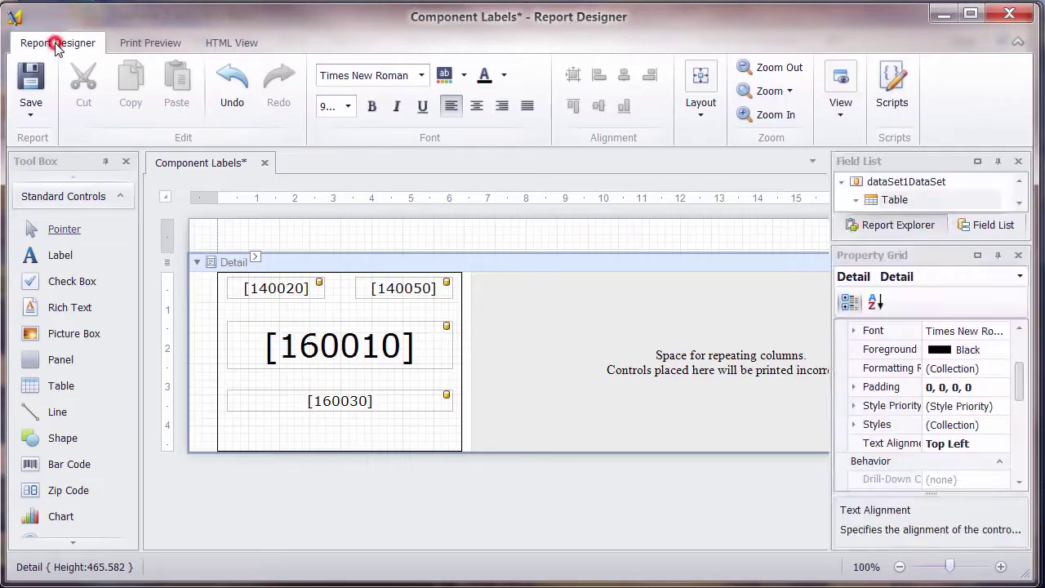
click(41, 96)
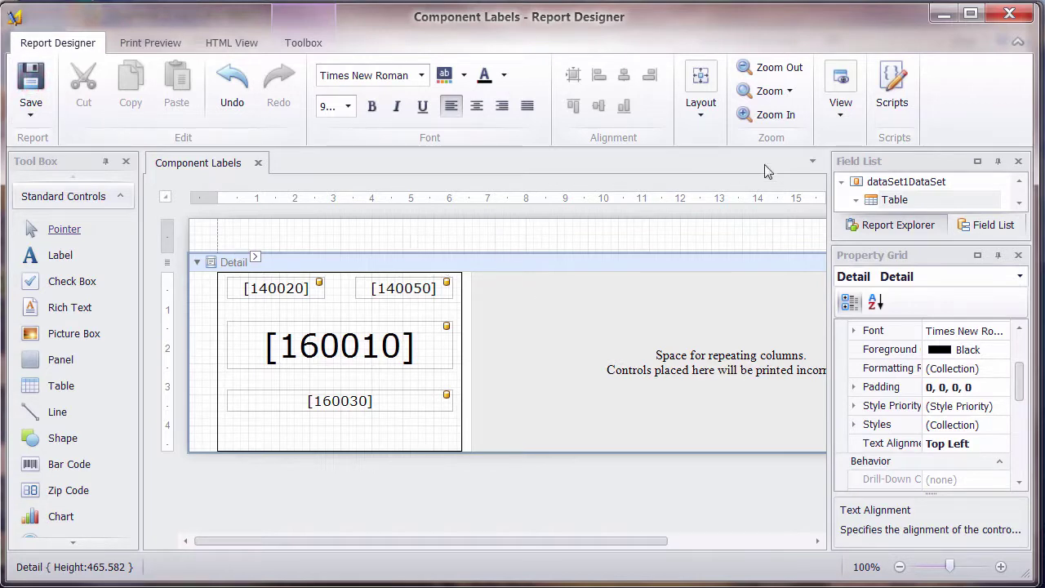
- Close Report Designer, run Component Labels.seerep from Report Generator, and scroll its preview
click(1011, 17)
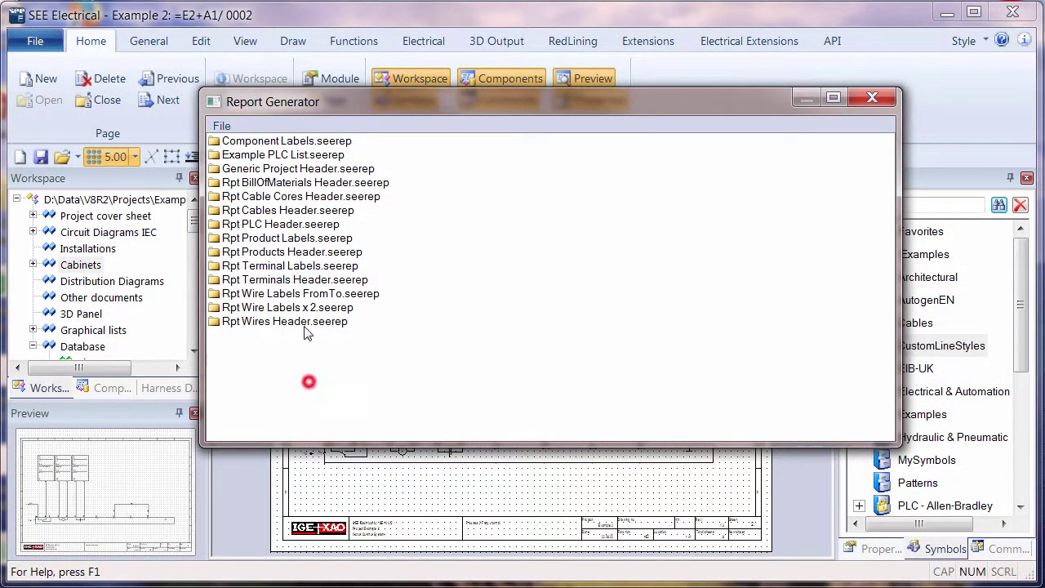
double_click(287, 142)
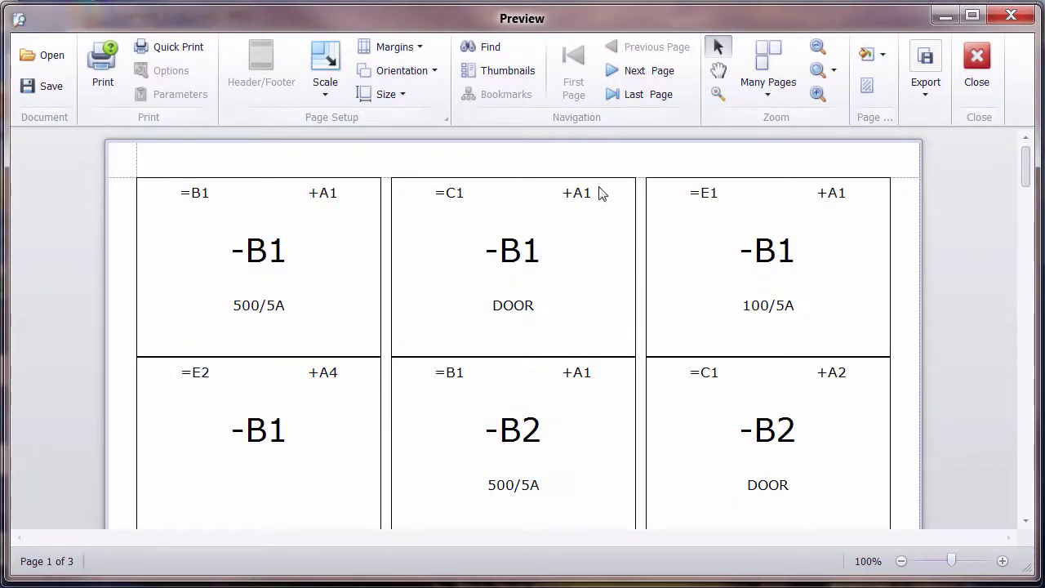
scroll(564, 425, down, 10)
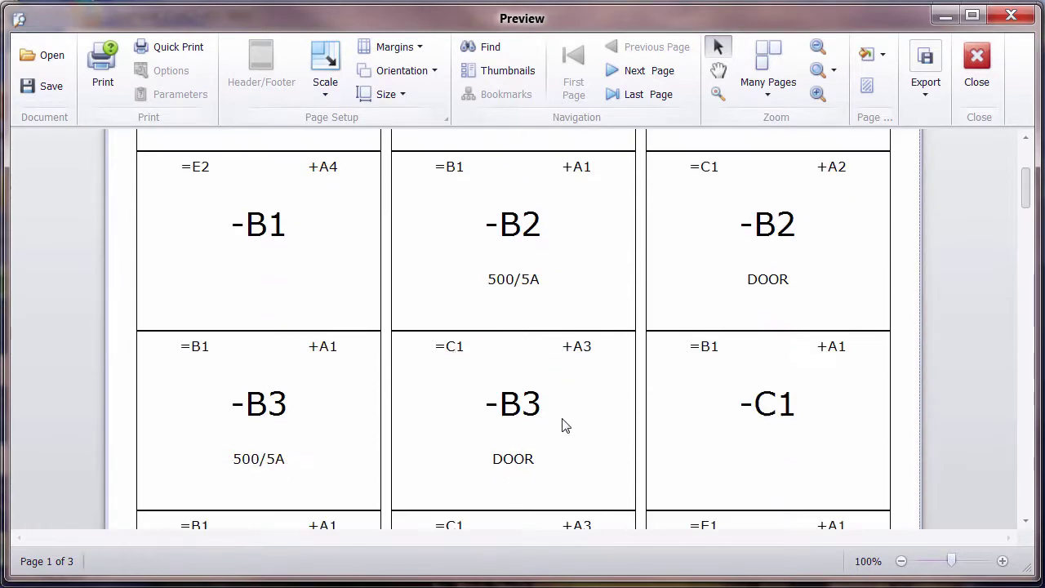
scroll(563, 425, down, 10)
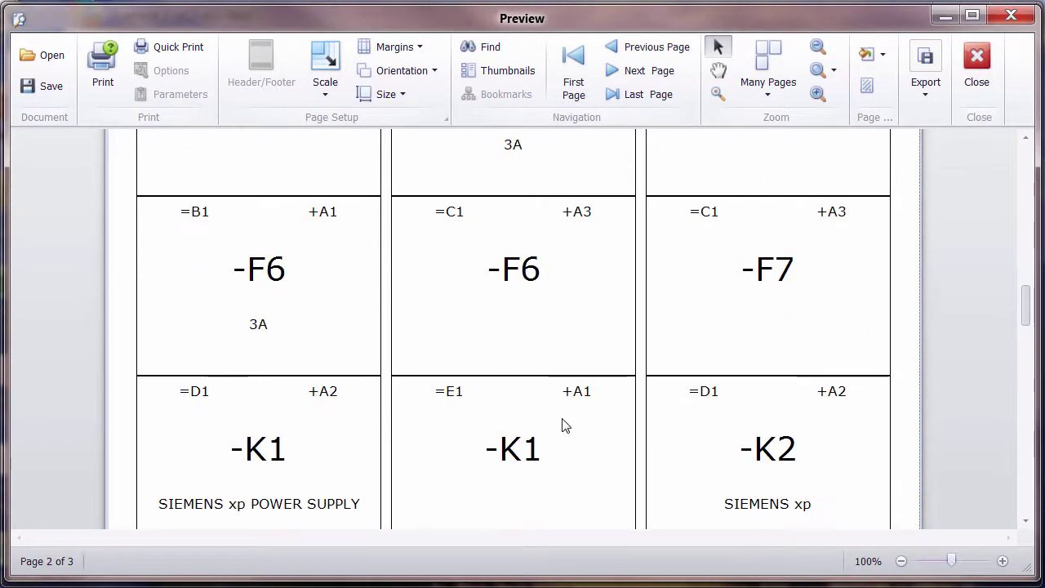